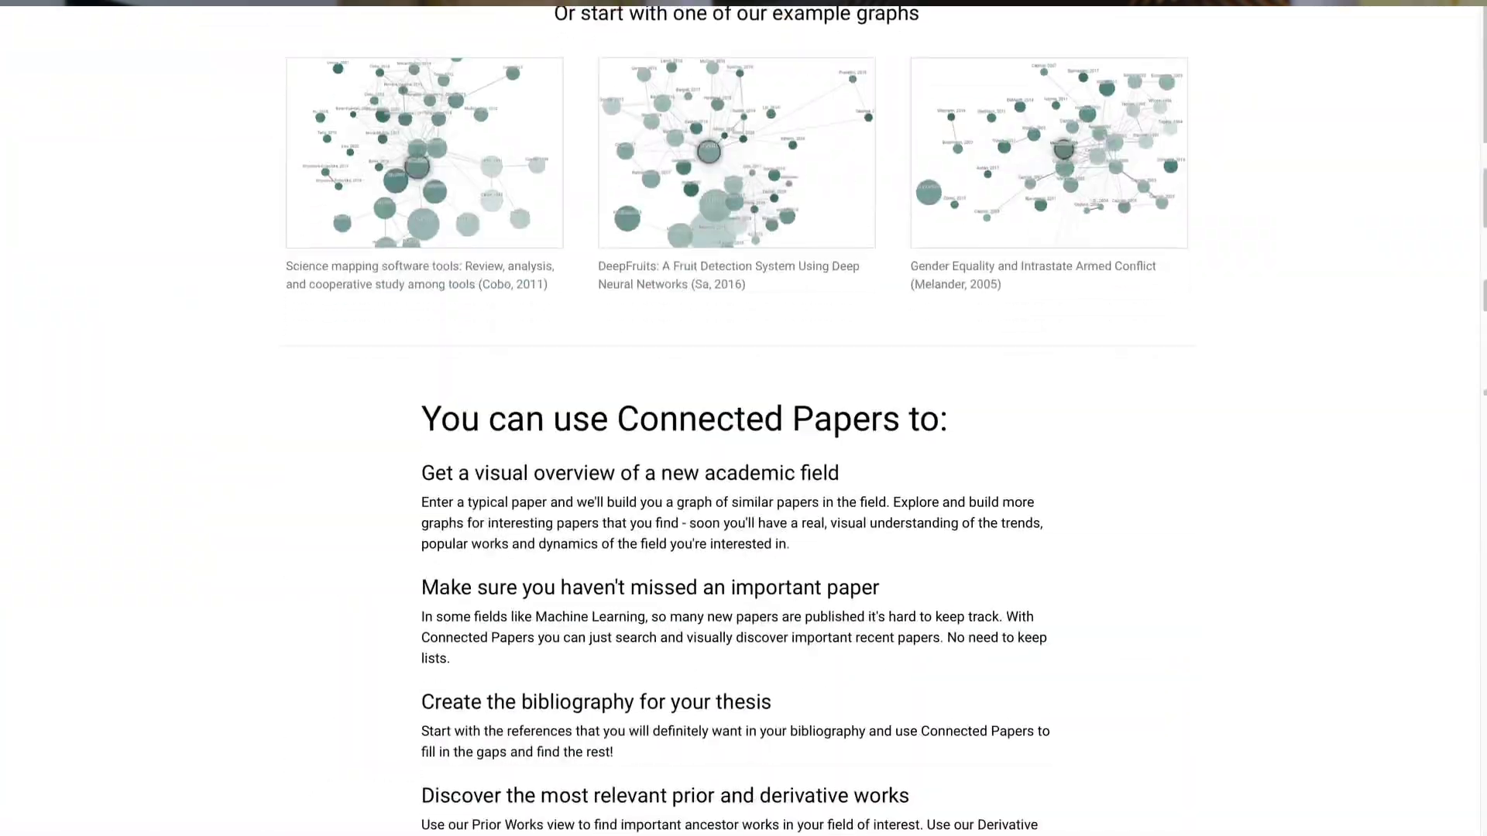
Step: Scroll down the connectedpapers.com homepage to look over its content below the search bar
{"action": "scroll", "coordinate": [744, 418], "scroll_direction": "down", "scroll_amount": 6}
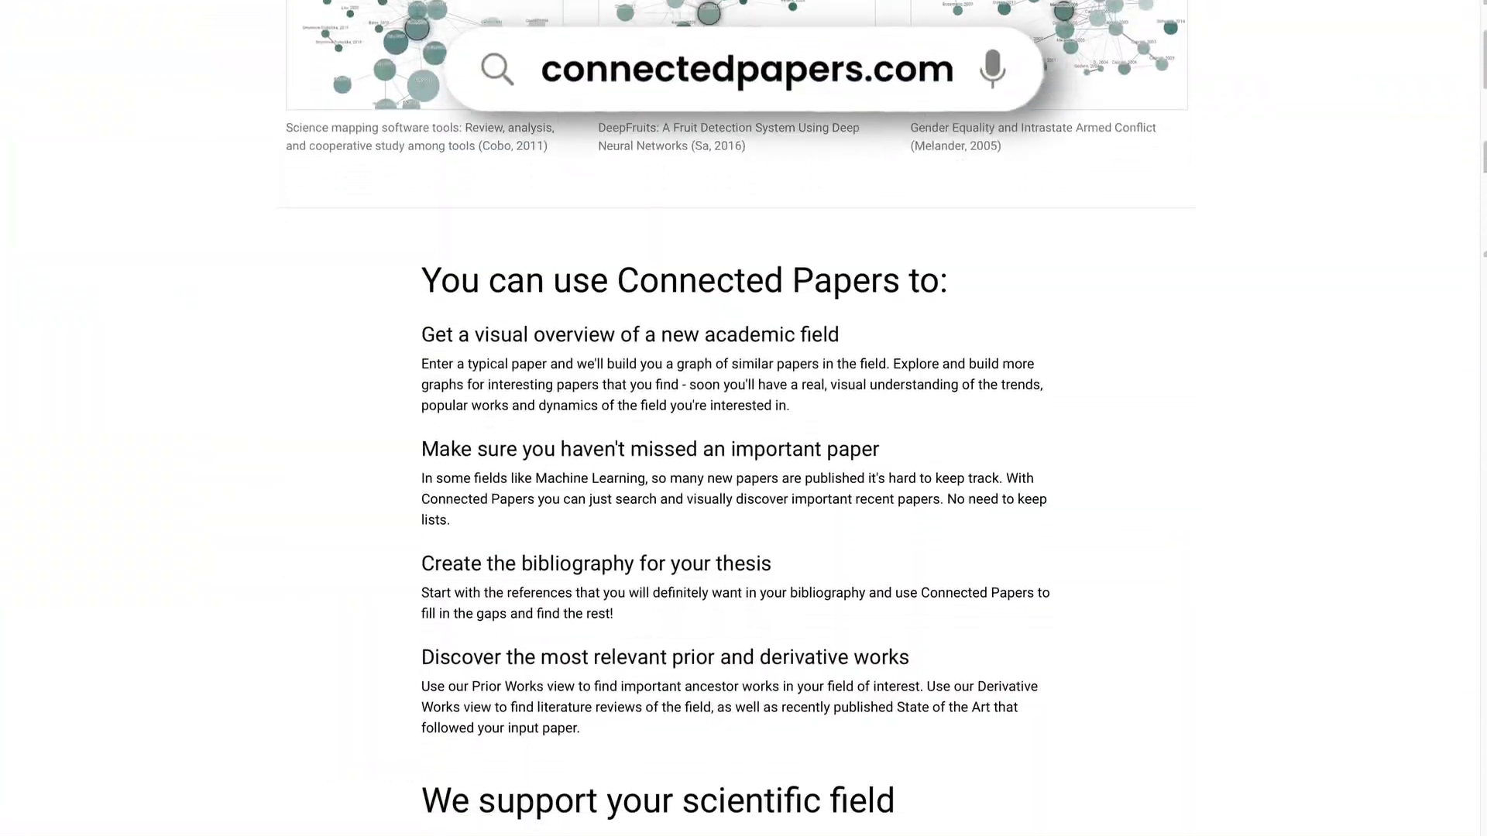
{"action": "scroll", "coordinate": [744, 418], "scroll_direction": "down", "scroll_amount": 12}
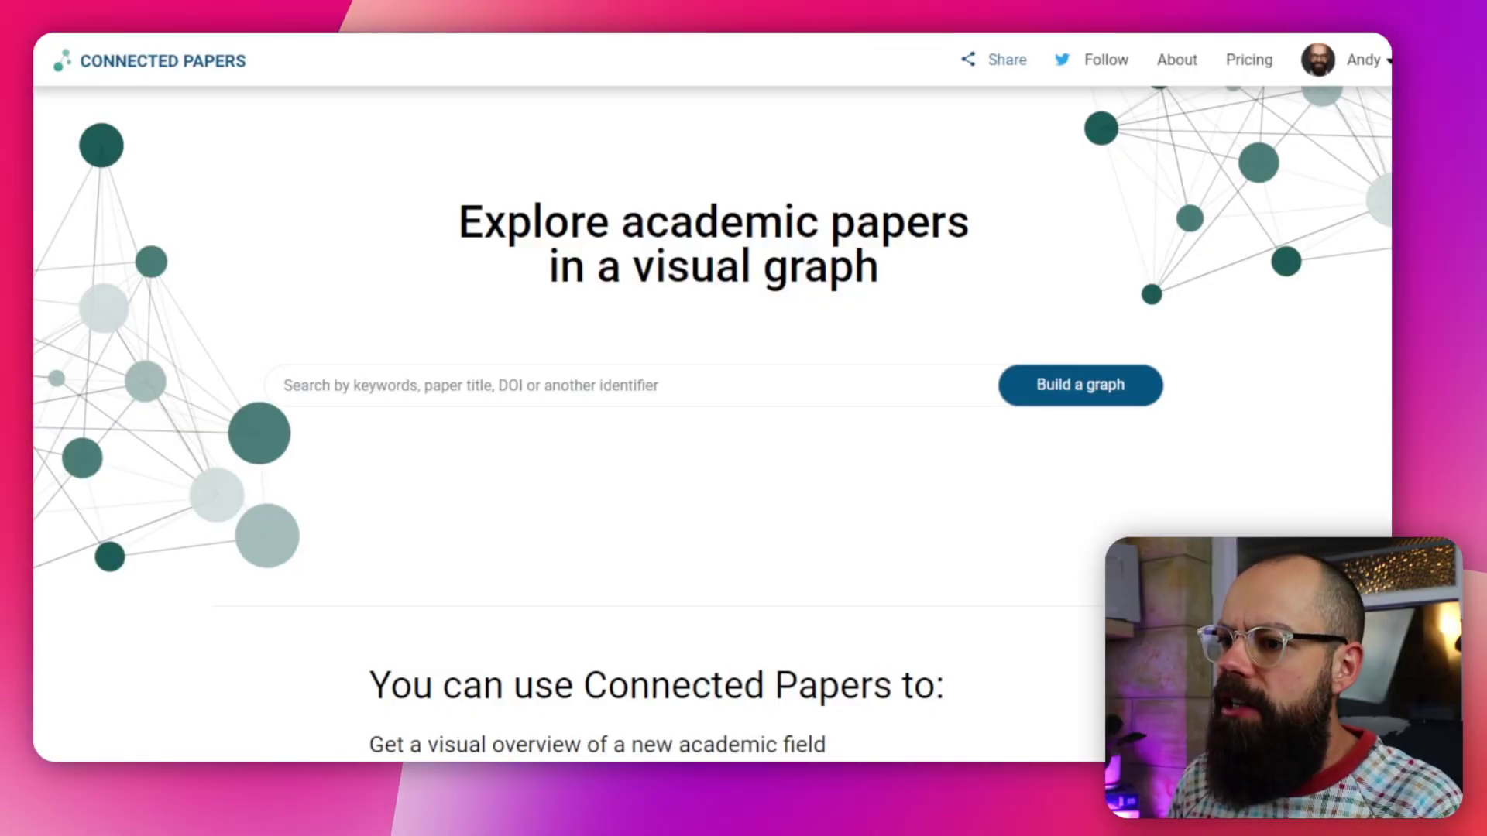
{"action": "left_click_drag", "start_coordinate": [544, 225], "coordinate": [871, 211]}
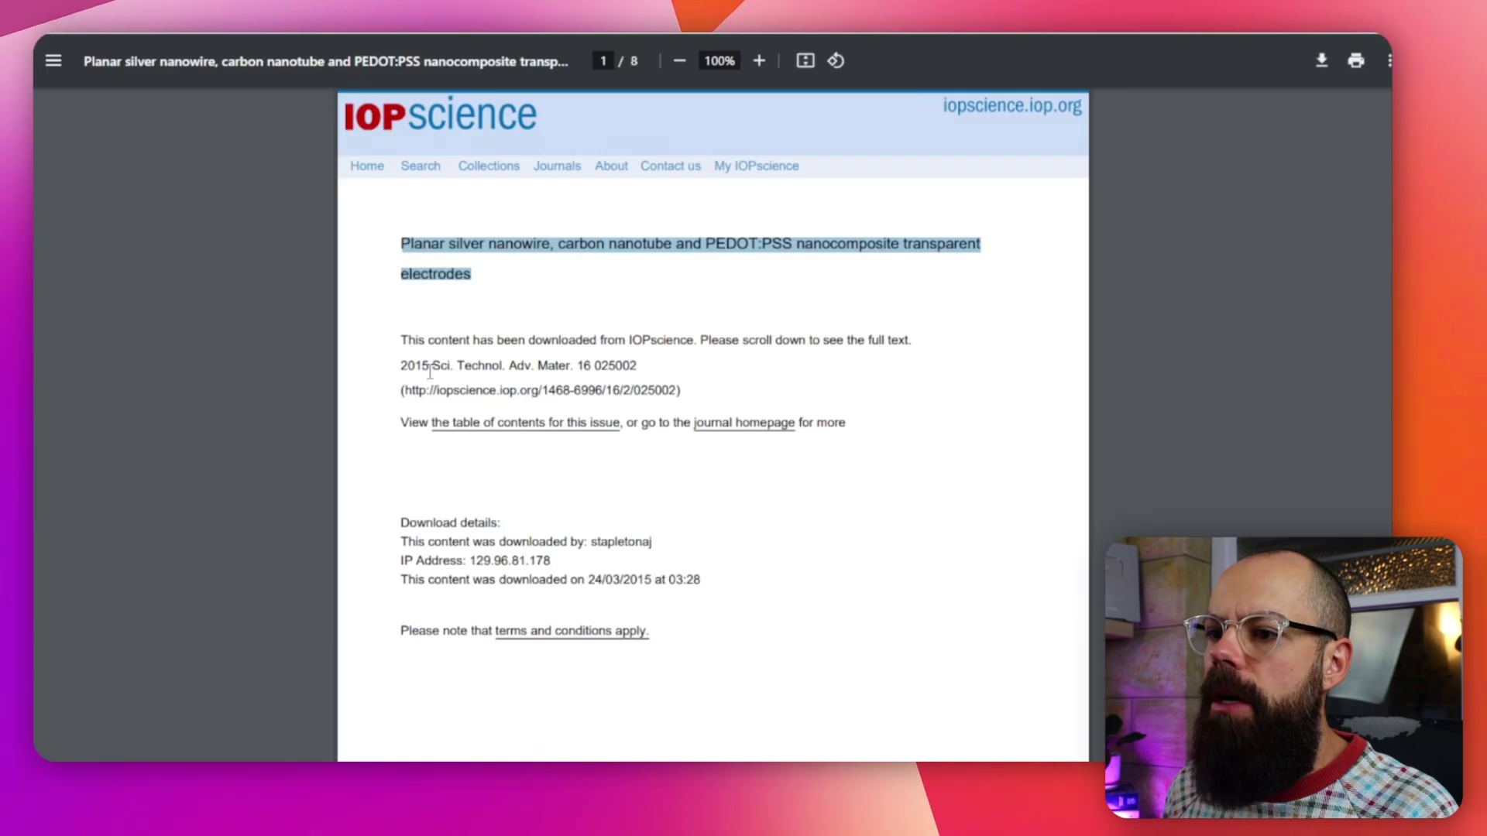
{"action": "left_click", "coordinate": [499, 296]}
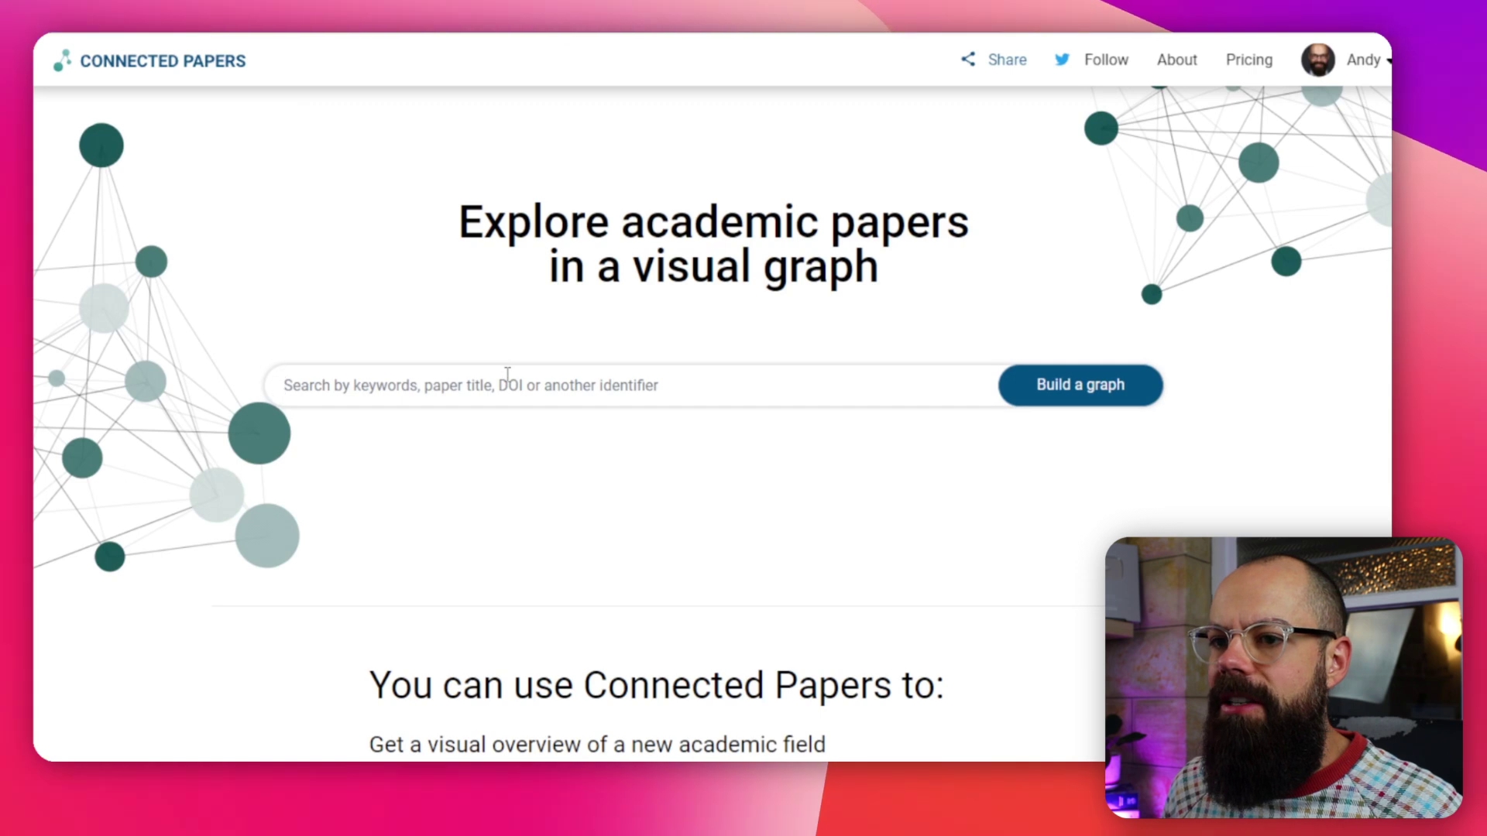
Step: Search the pasted title, build the 2015 paper's graph, and select the 2013 interwoven nanotube paper
{"action": "type", "text": "Planar silver nanowire, carbon nanotube and PEDOT:PSS nanocomposite transparent electrodes"}
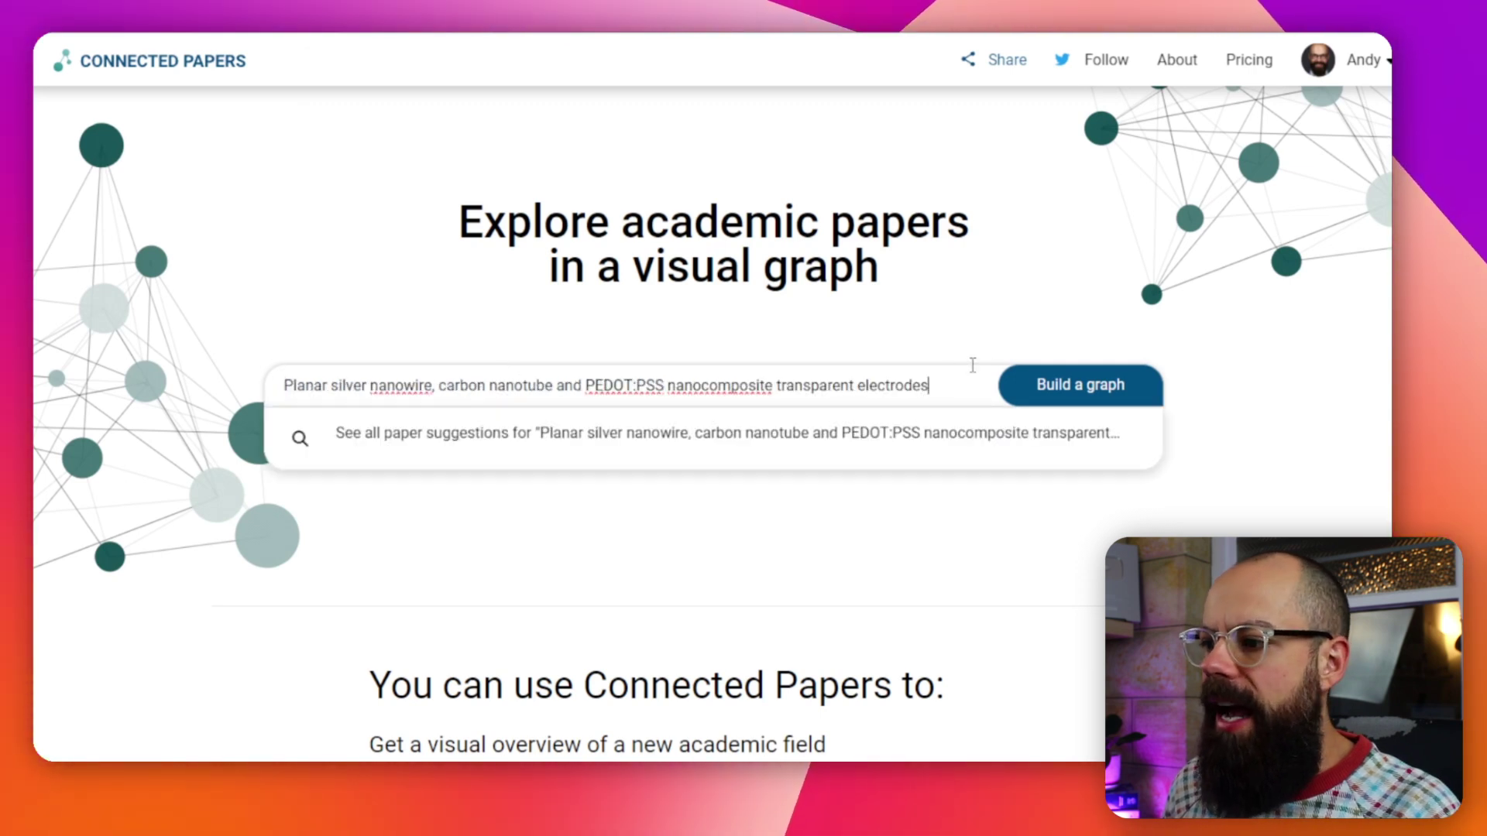
{"action": "left_click", "coordinate": [1027, 383]}
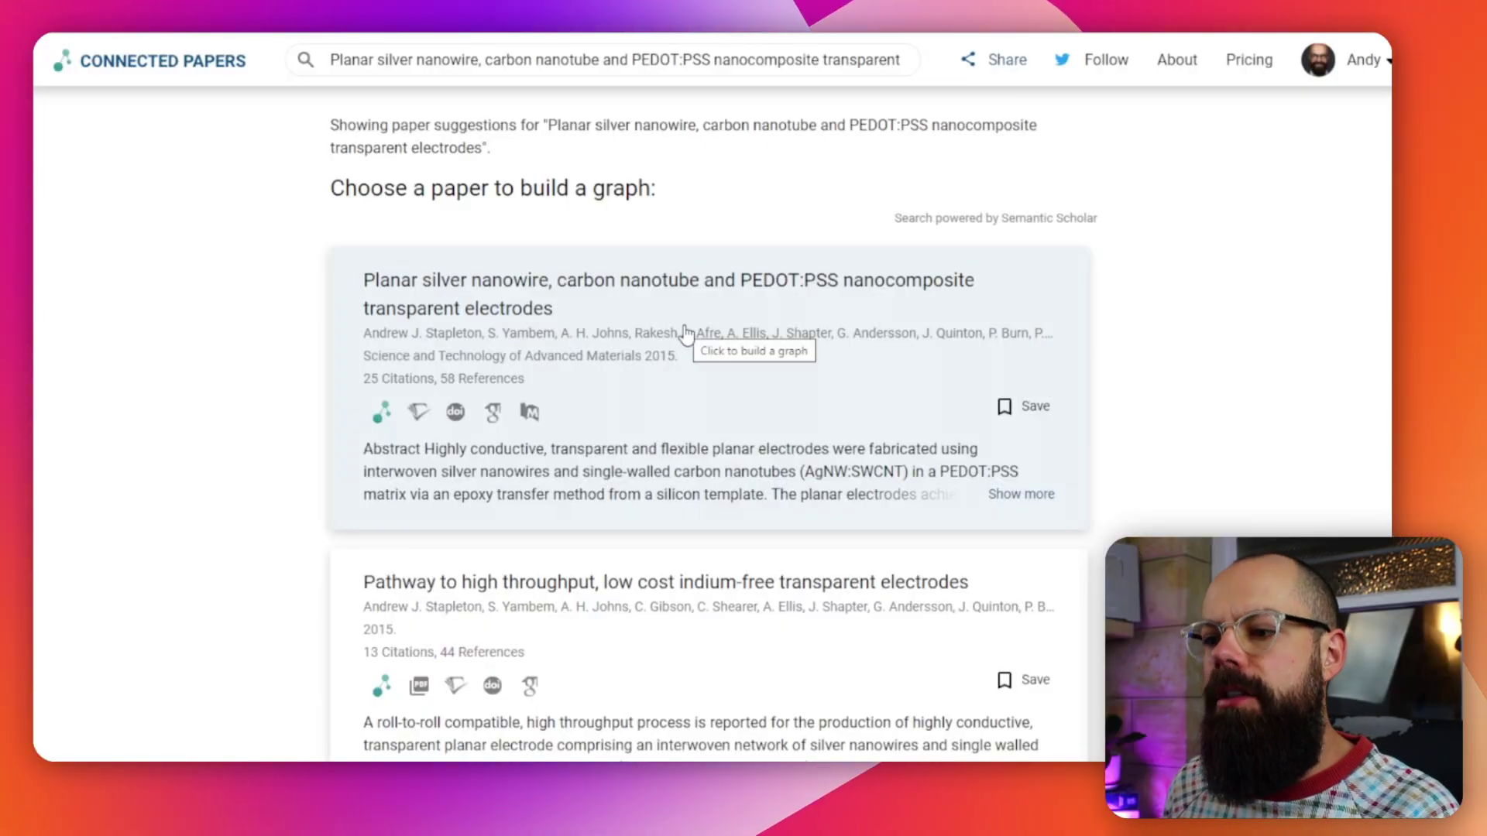
{"action": "scroll", "coordinate": [685, 333], "scroll_direction": "down", "scroll_amount": 5}
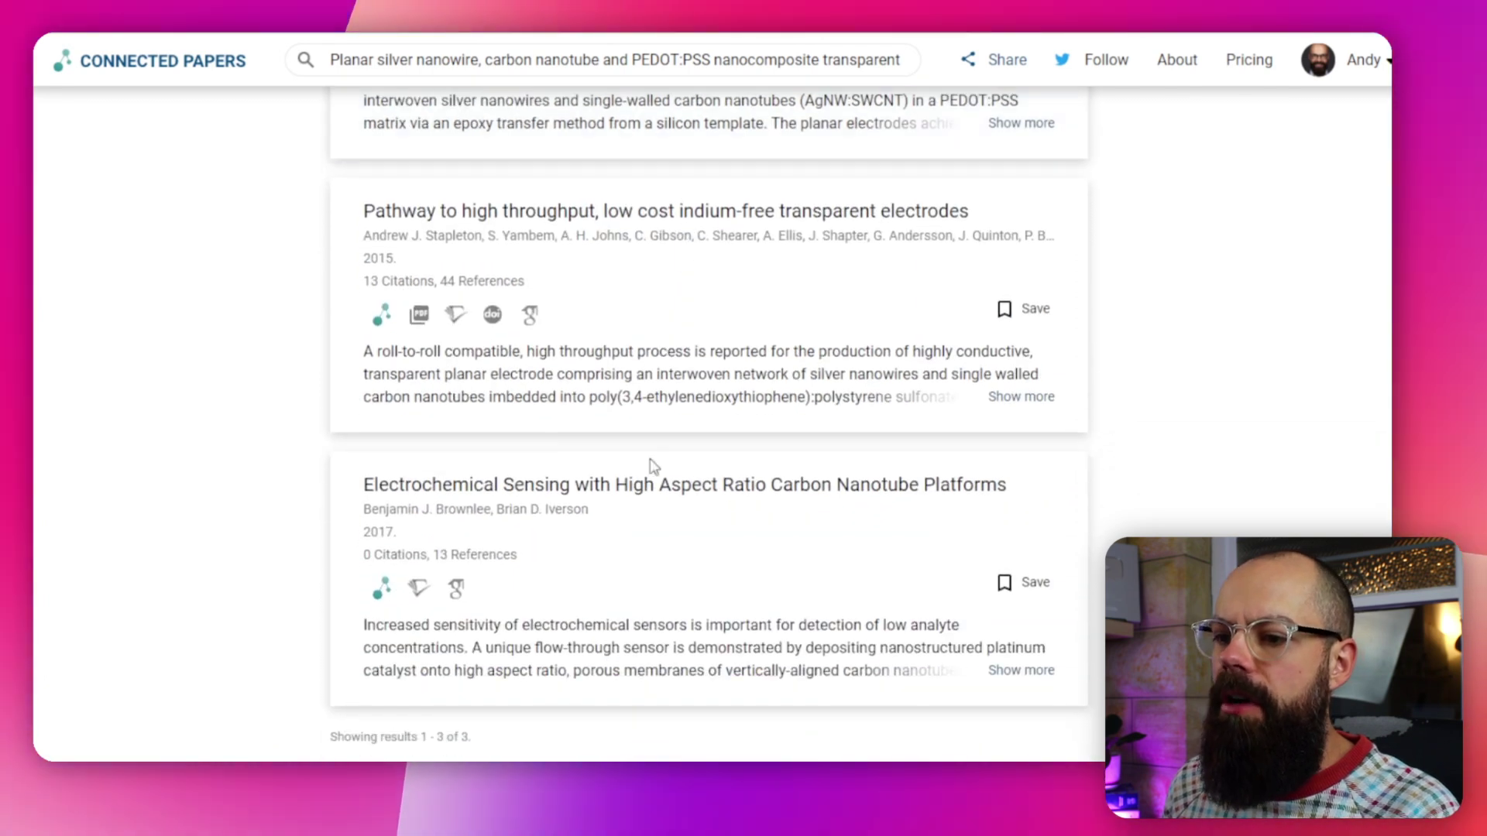
{"action": "scroll", "coordinate": [634, 565], "scroll_direction": "up", "scroll_amount": 5}
{"action": "left_click", "coordinate": [643, 372]}
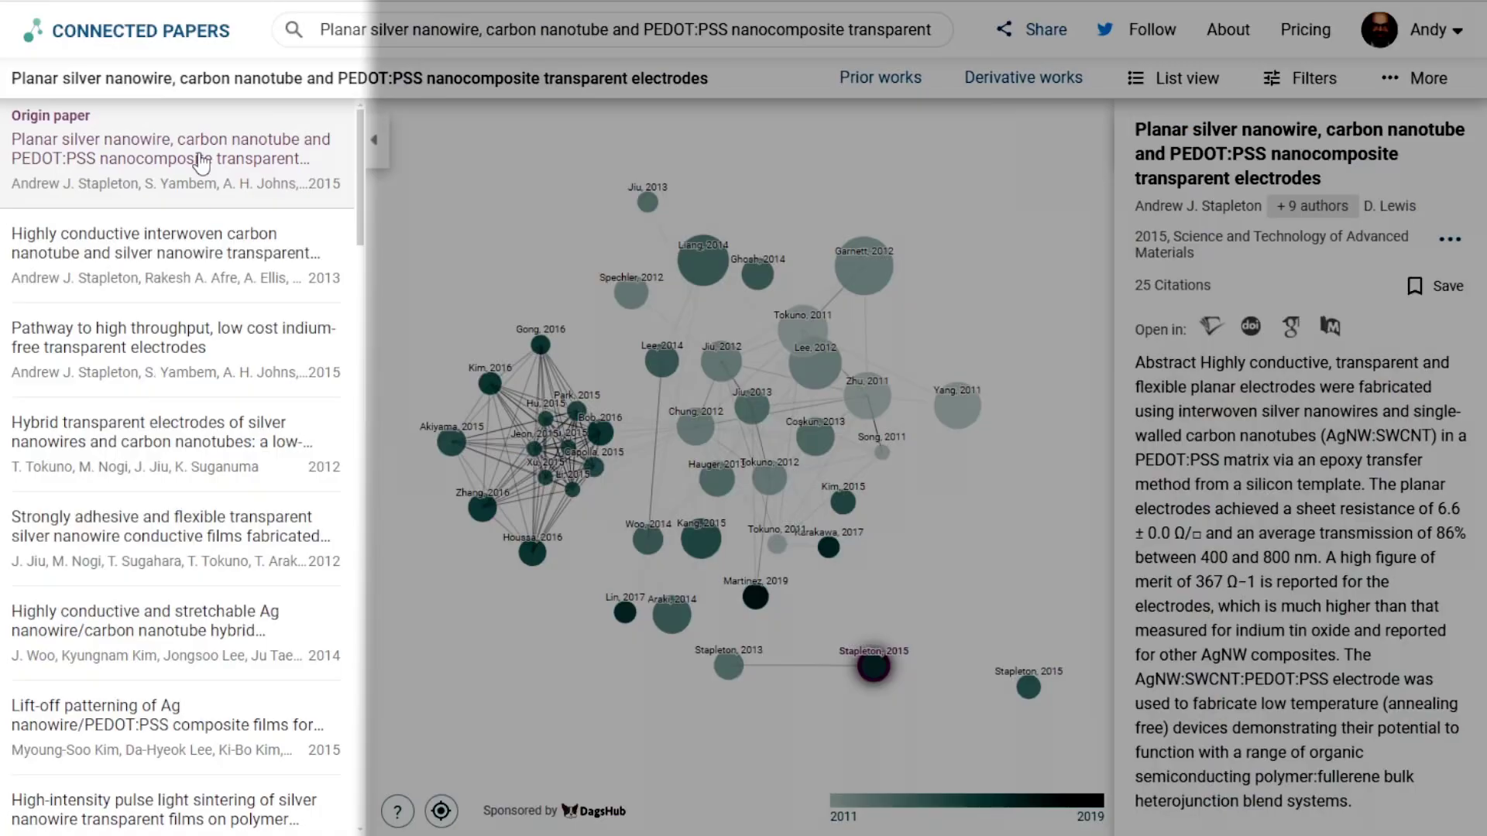
{"action": "left_click", "coordinate": [177, 263]}
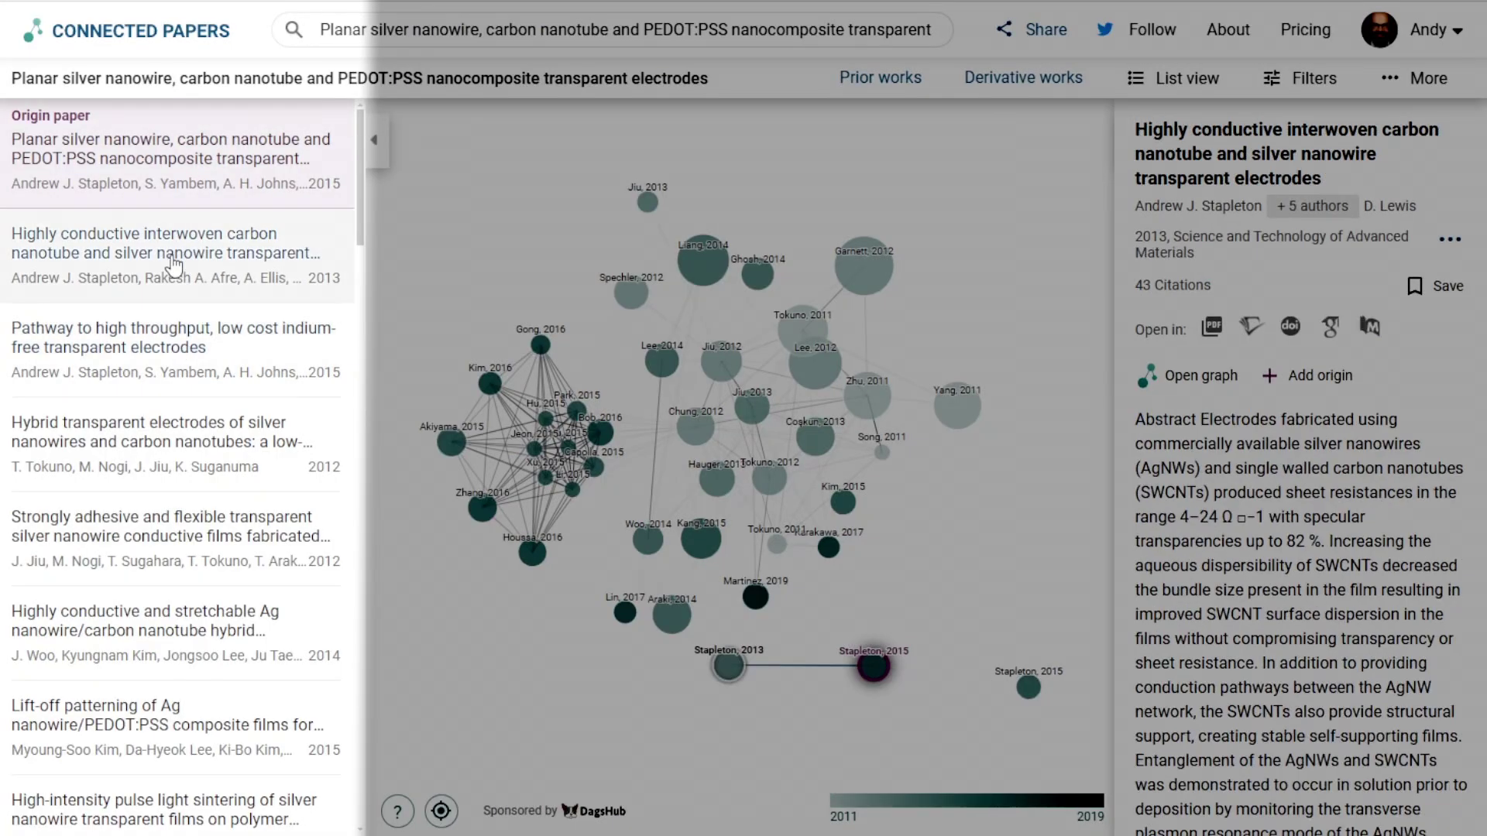
Step: Return the details pane to the origin paper's abstract and clear the highlighted text
{"action": "scroll", "coordinate": [173, 266], "scroll_direction": "down", "scroll_amount": 2}
{"action": "scroll", "coordinate": [173, 265], "scroll_direction": "up", "scroll_amount": 2}
{"action": "left_click", "coordinate": [722, 155]}
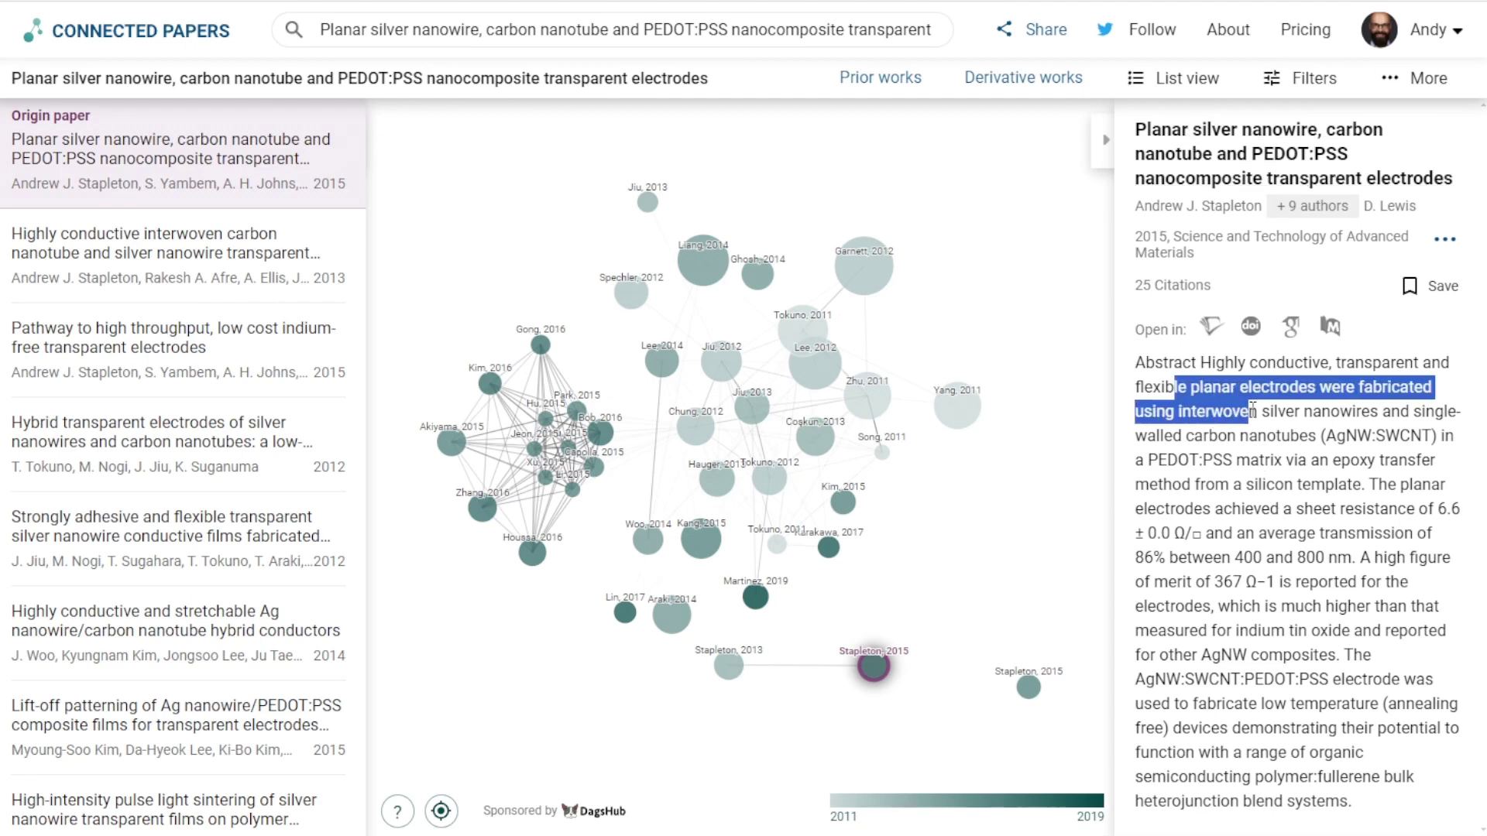
{"action": "left_click", "coordinate": [1252, 412]}
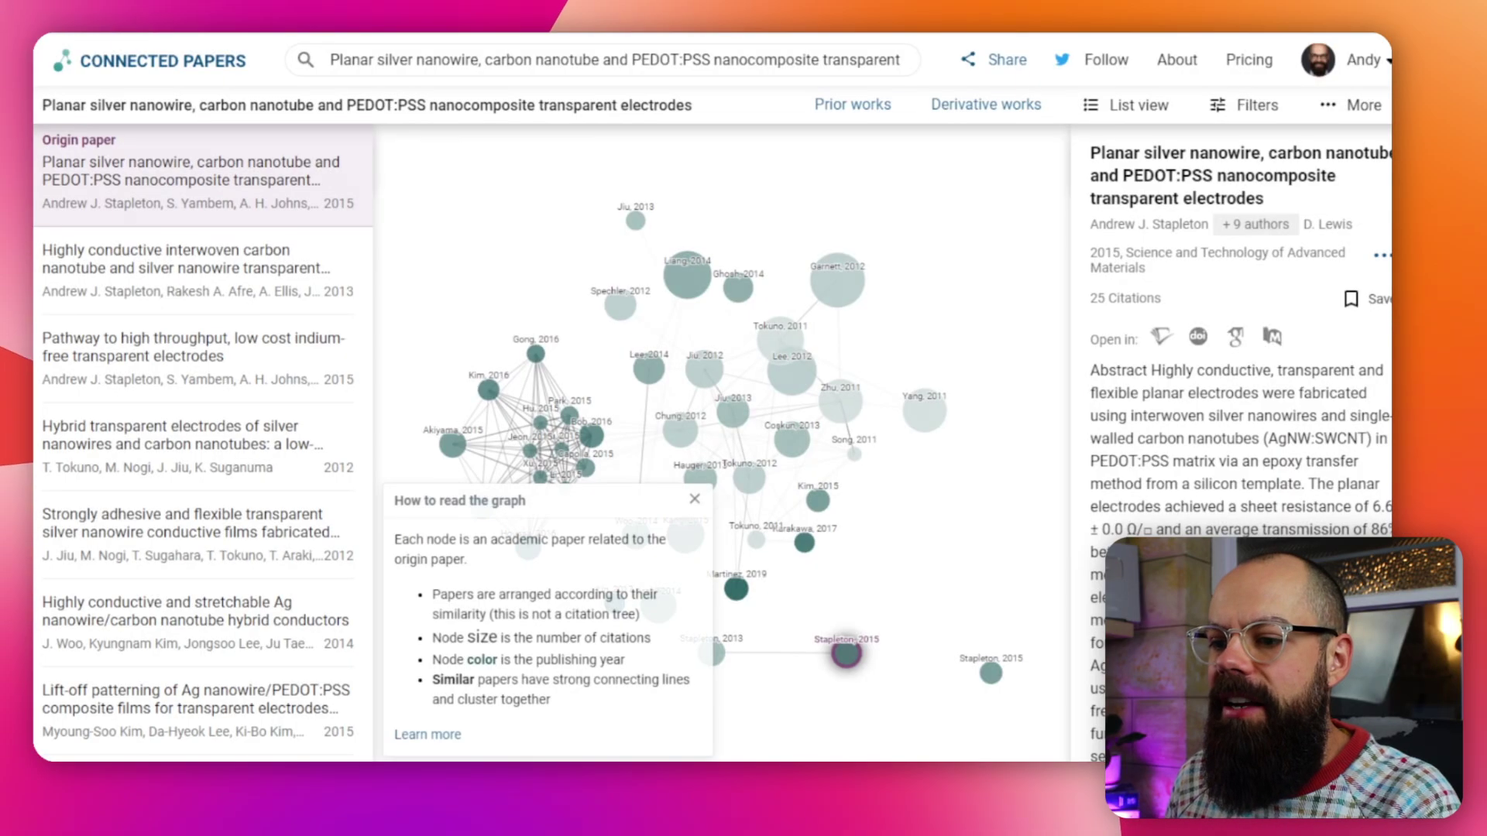
{"action": "left_click_drag", "start_coordinate": [426, 505], "coordinate": [448, 498]}
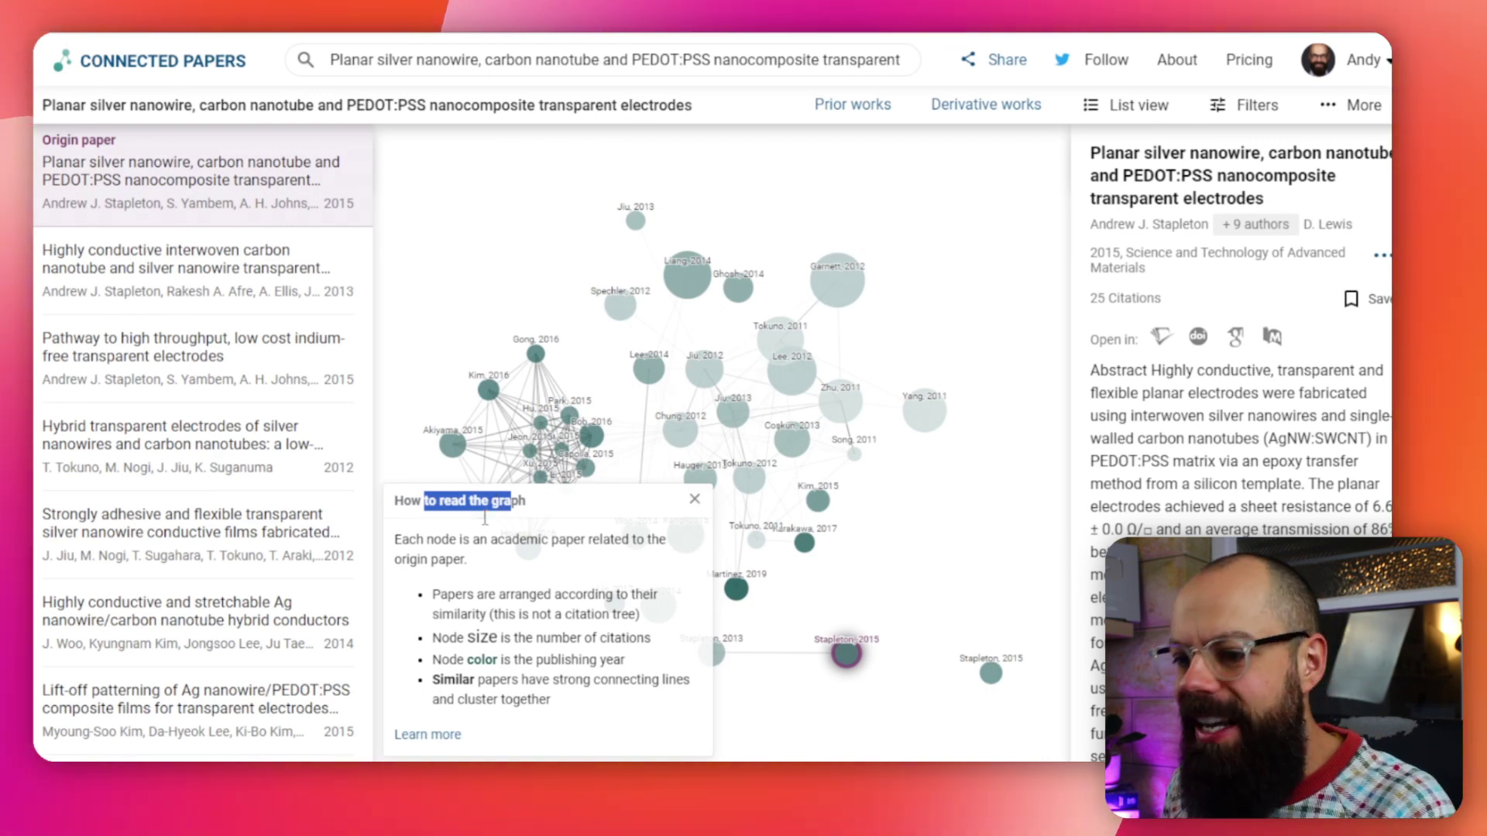
{"action": "left_click_drag", "start_coordinate": [462, 594], "coordinate": [579, 578]}
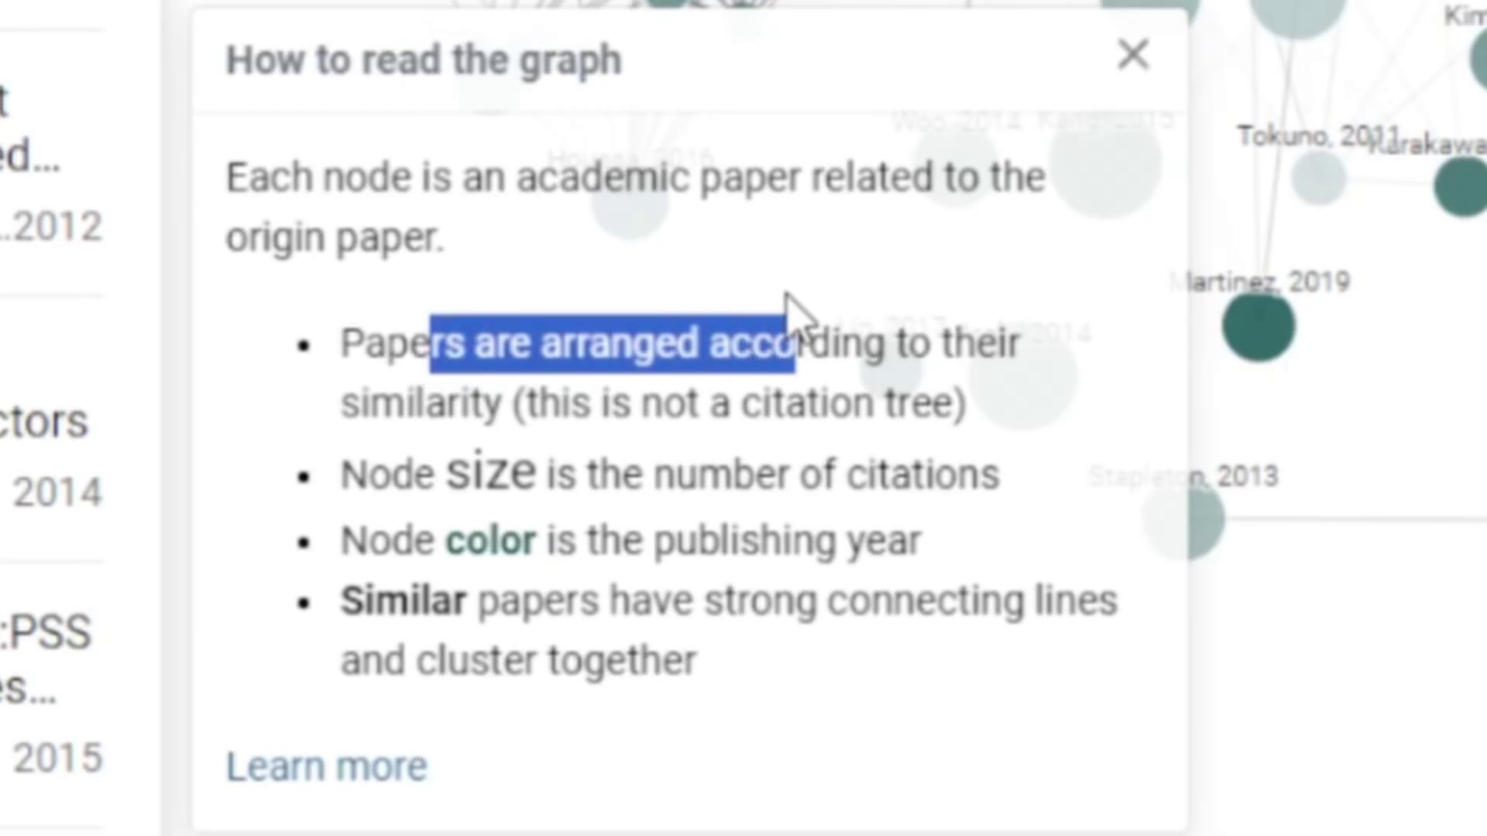
{"action": "left_click_drag", "start_coordinate": [408, 422], "coordinate": [447, 422]}
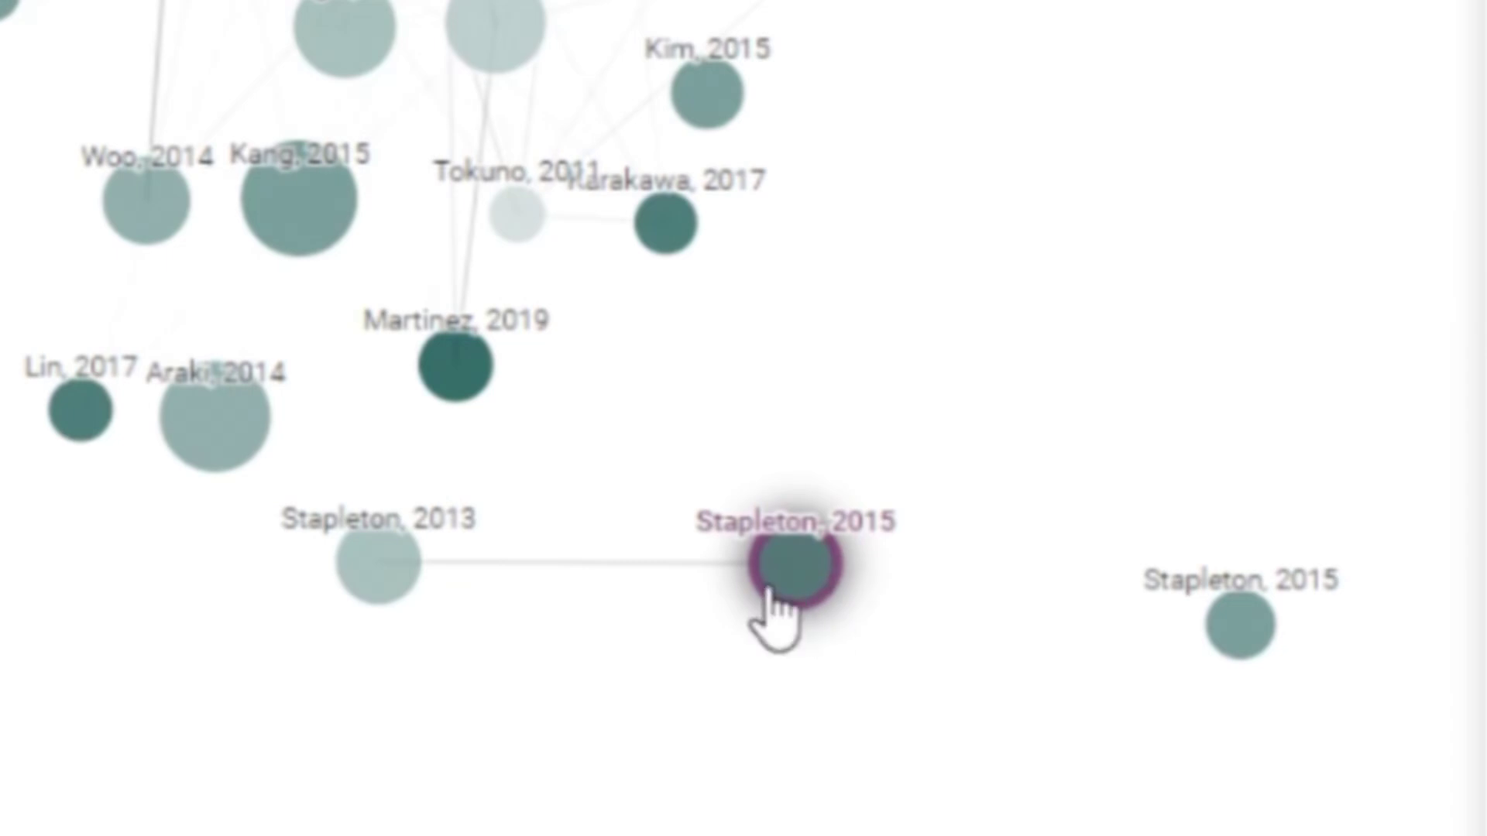
{"action": "mouse_move", "coordinate": [387, 577]}
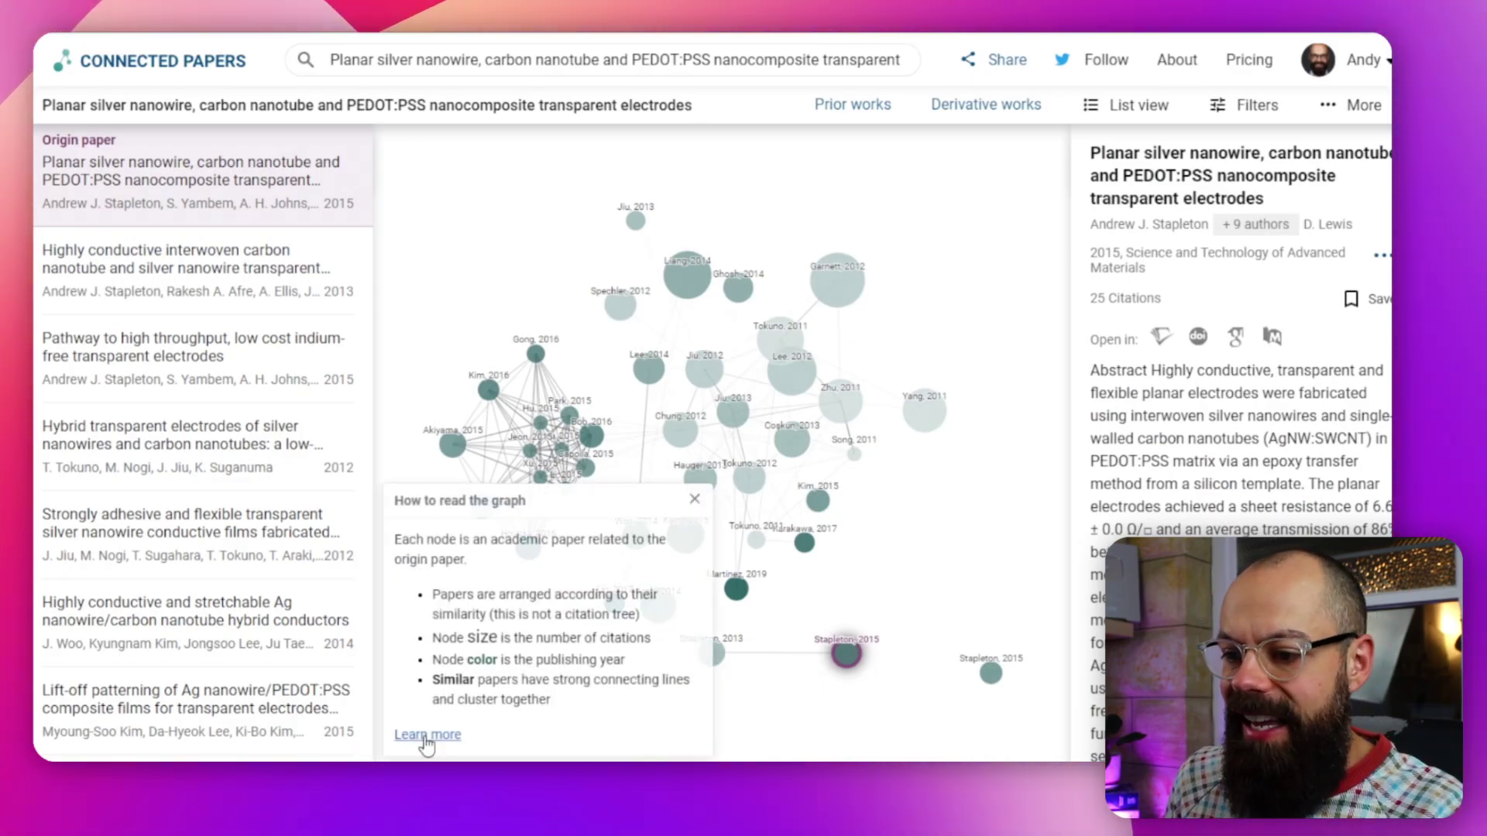
{"action": "left_click_drag", "start_coordinate": [463, 679], "coordinate": [495, 679]}
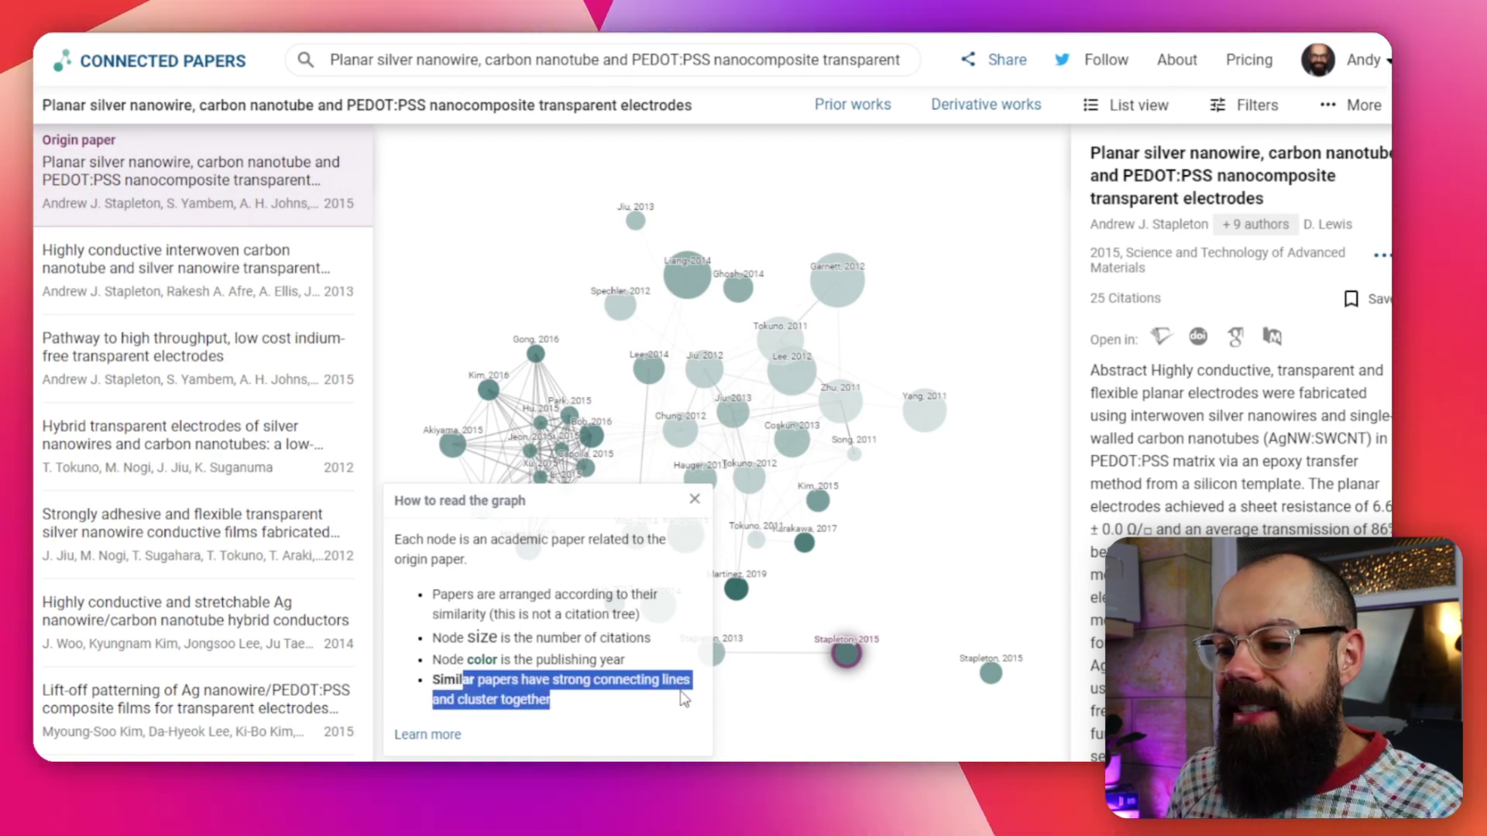
{"action": "left_click", "coordinate": [774, 693]}
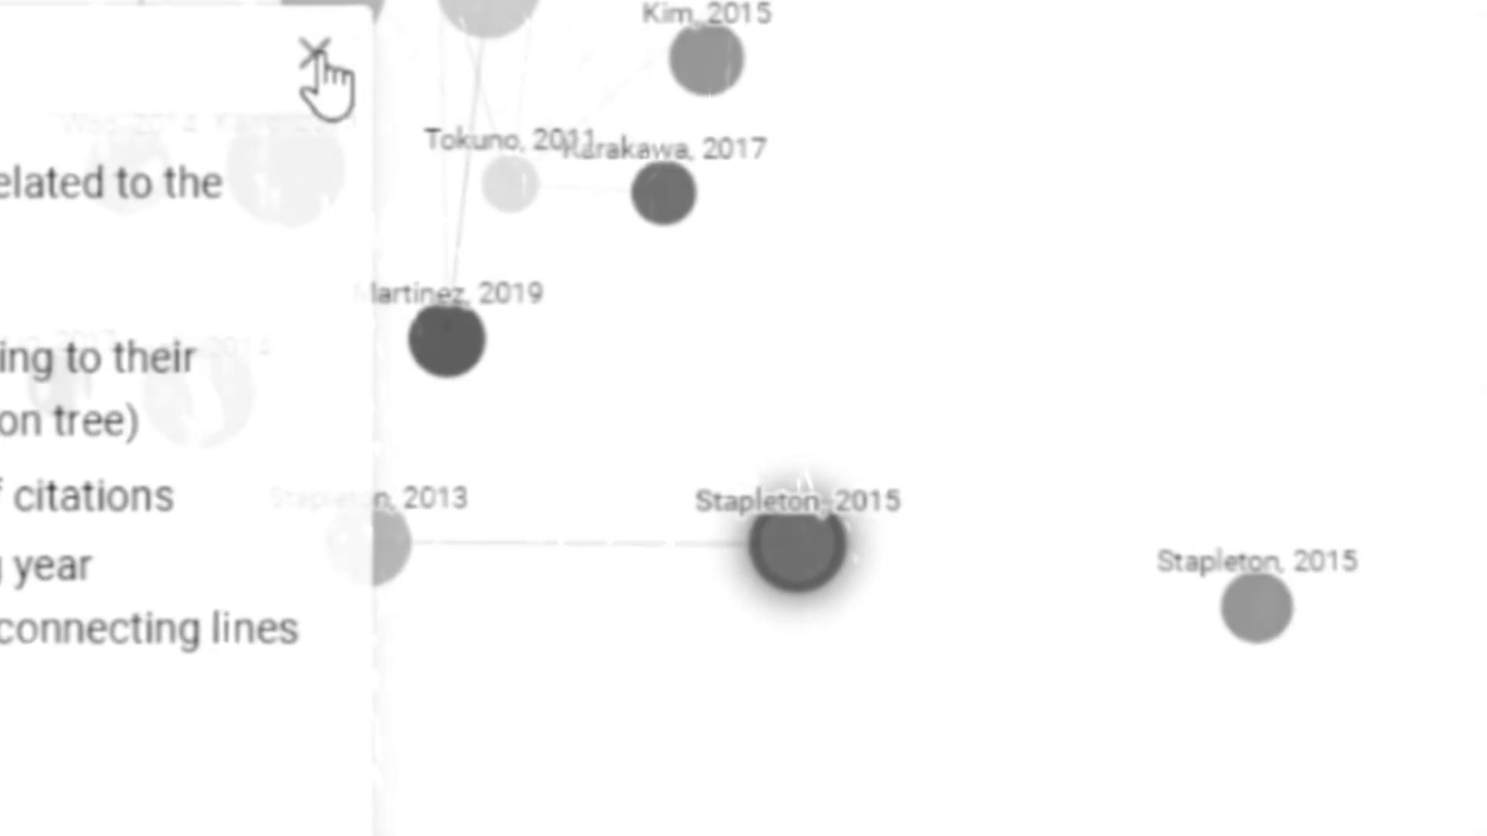
Step: Close the How to read the graph guide to reveal the full graph
{"action": "left_click", "coordinate": [695, 499]}
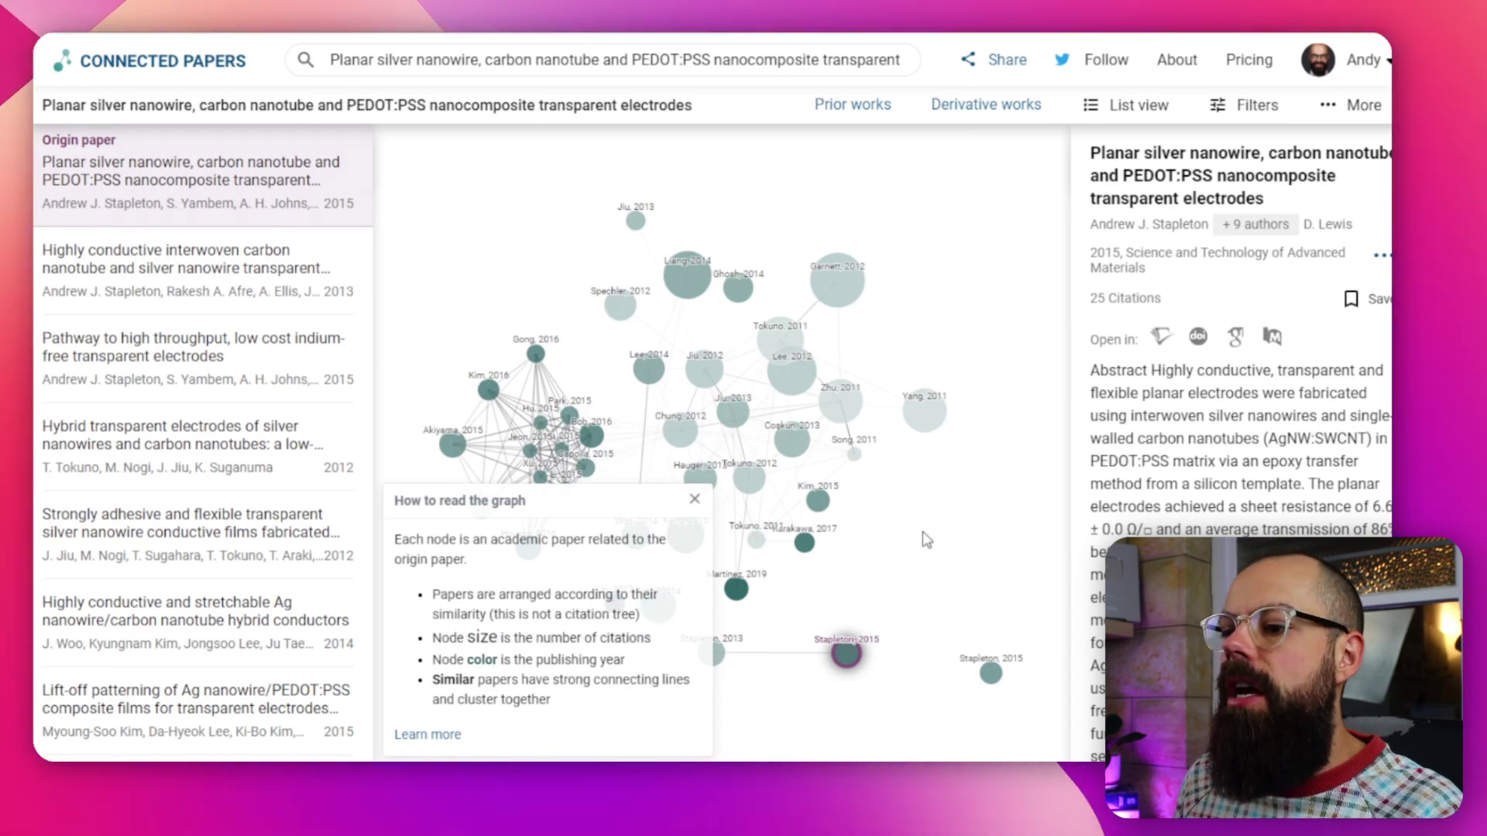
{"action": "left_click", "coordinate": [696, 502]}
{"action": "mouse_move", "coordinate": [592, 436]}
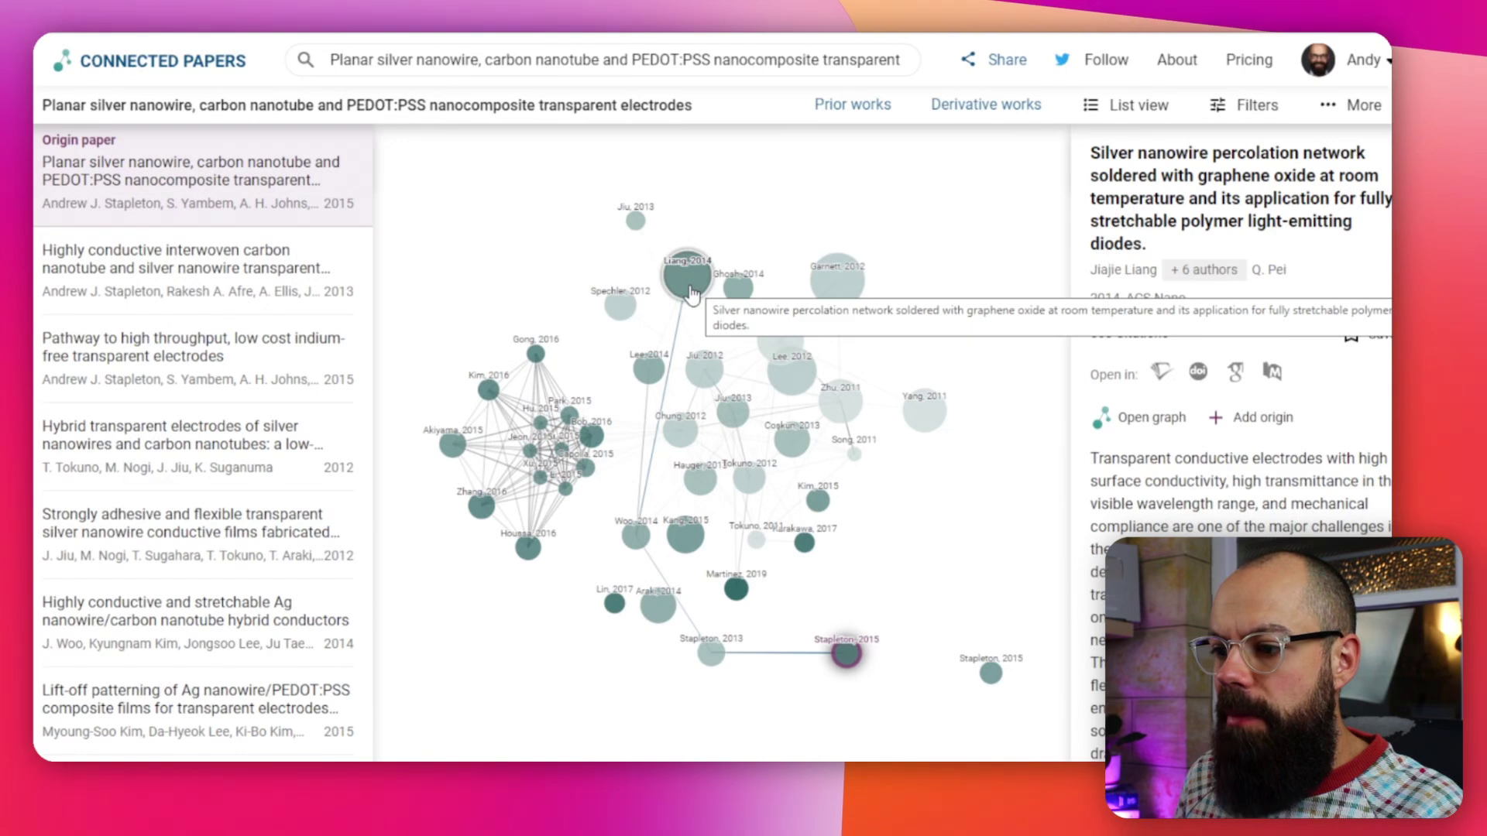
{"action": "mouse_move", "coordinate": [525, 556]}
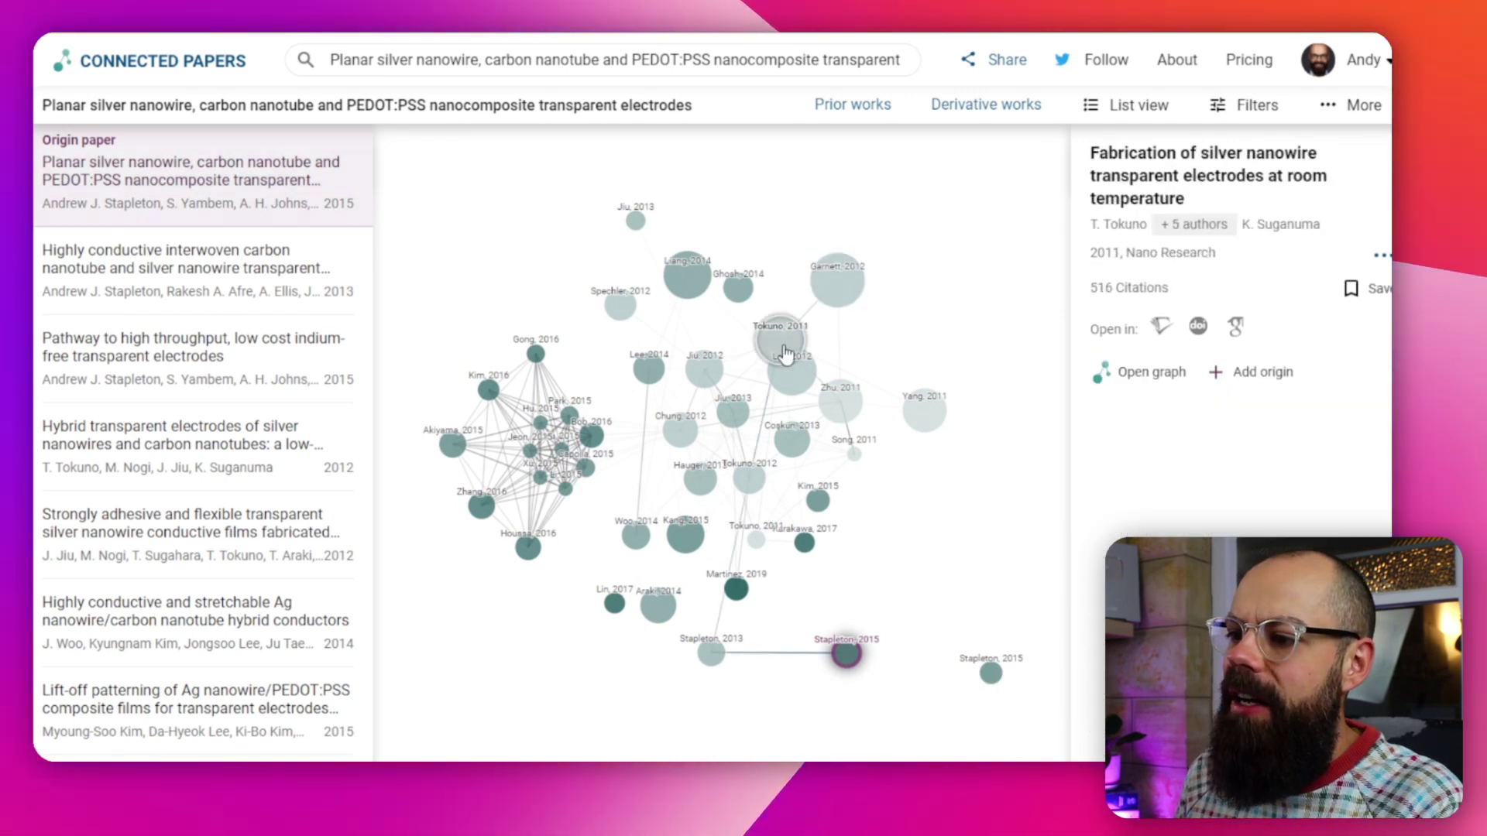
Step: Preview several graph nodes, then show List view ranked by similarity to origin
{"action": "mouse_move", "coordinate": [908, 416]}
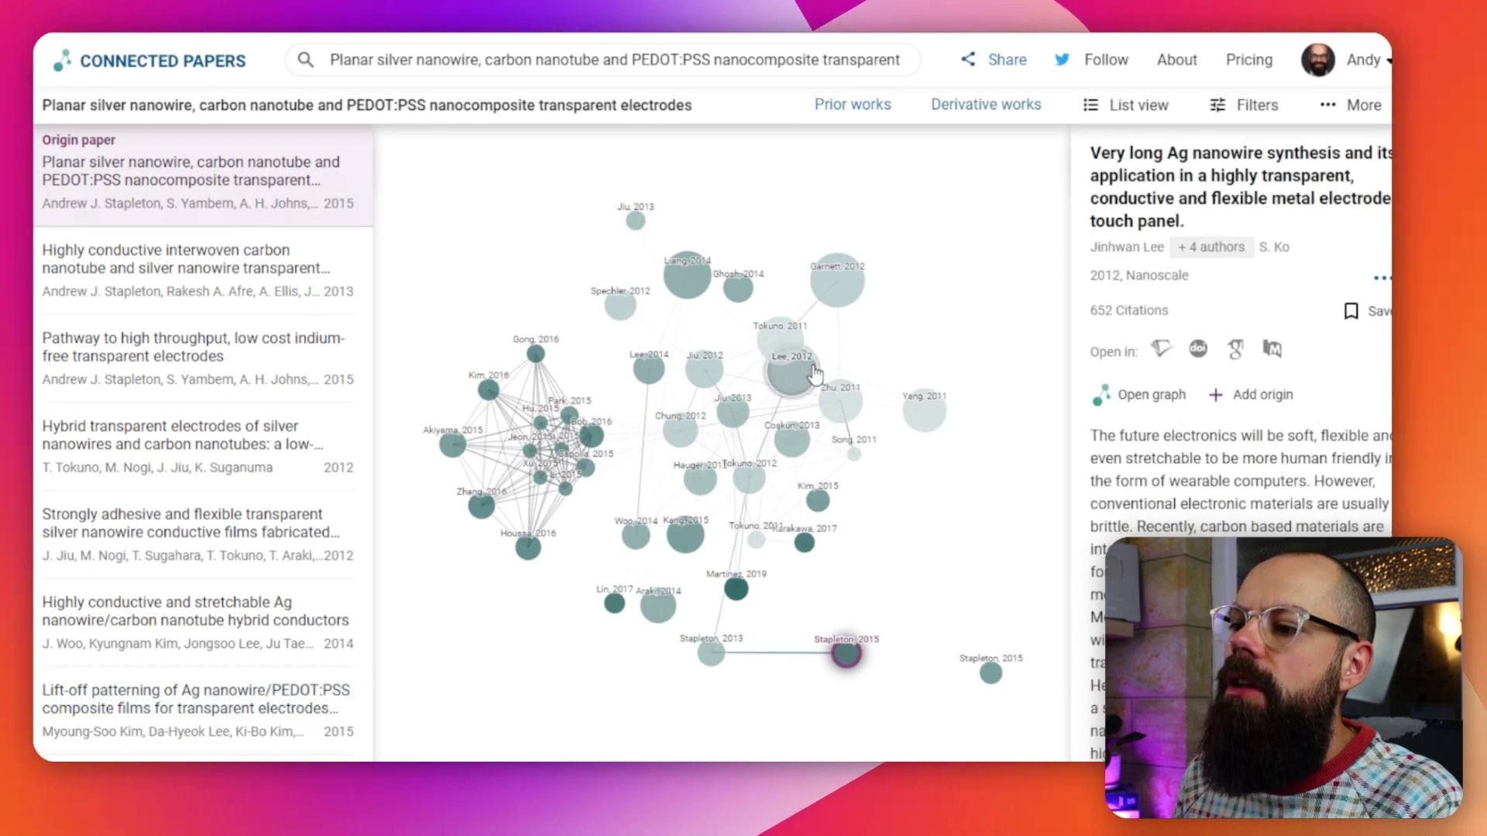
{"action": "mouse_move", "coordinate": [791, 373]}
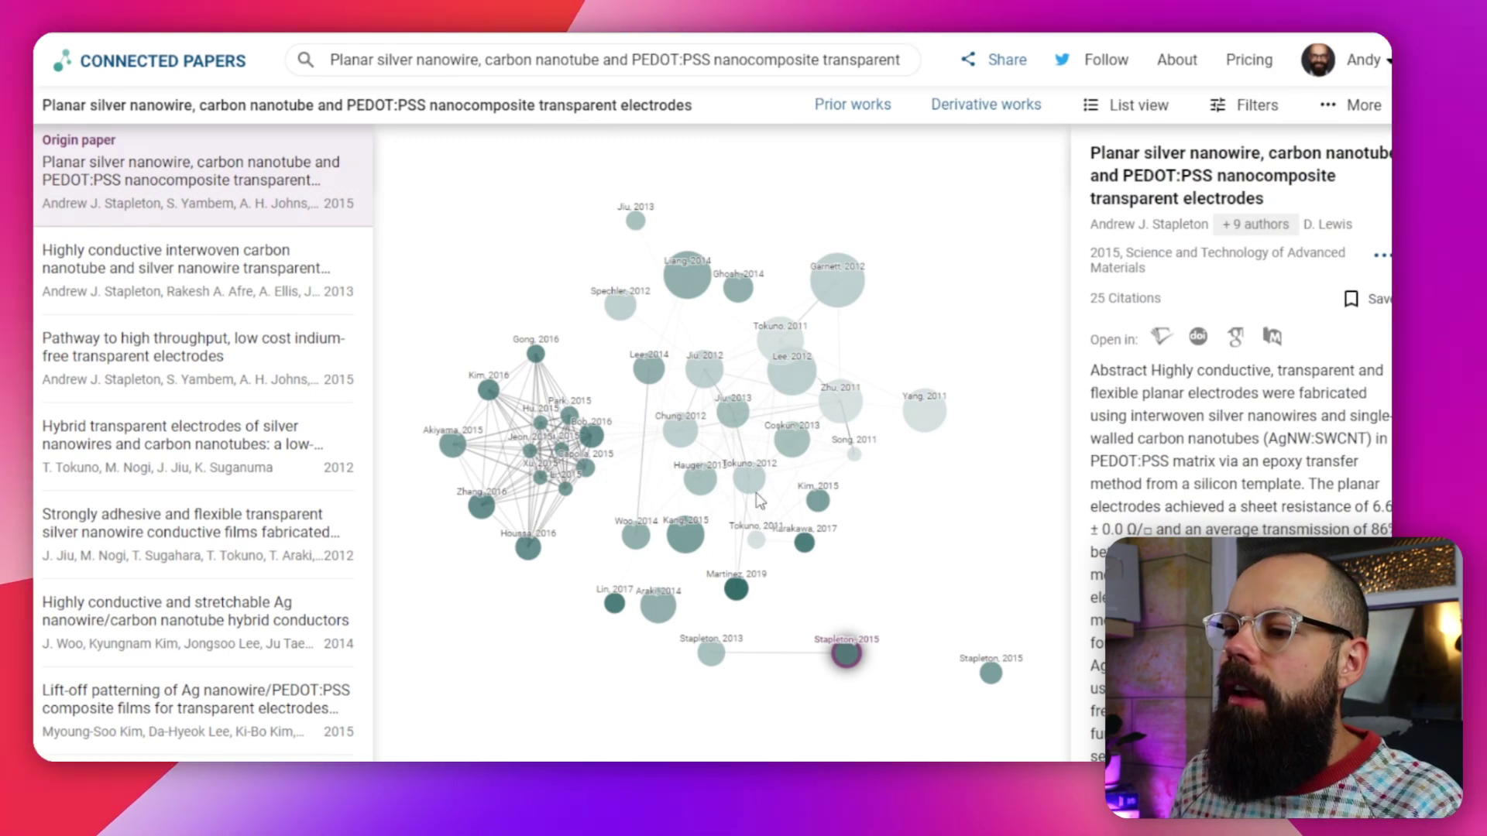
{"action": "mouse_move", "coordinate": [854, 457]}
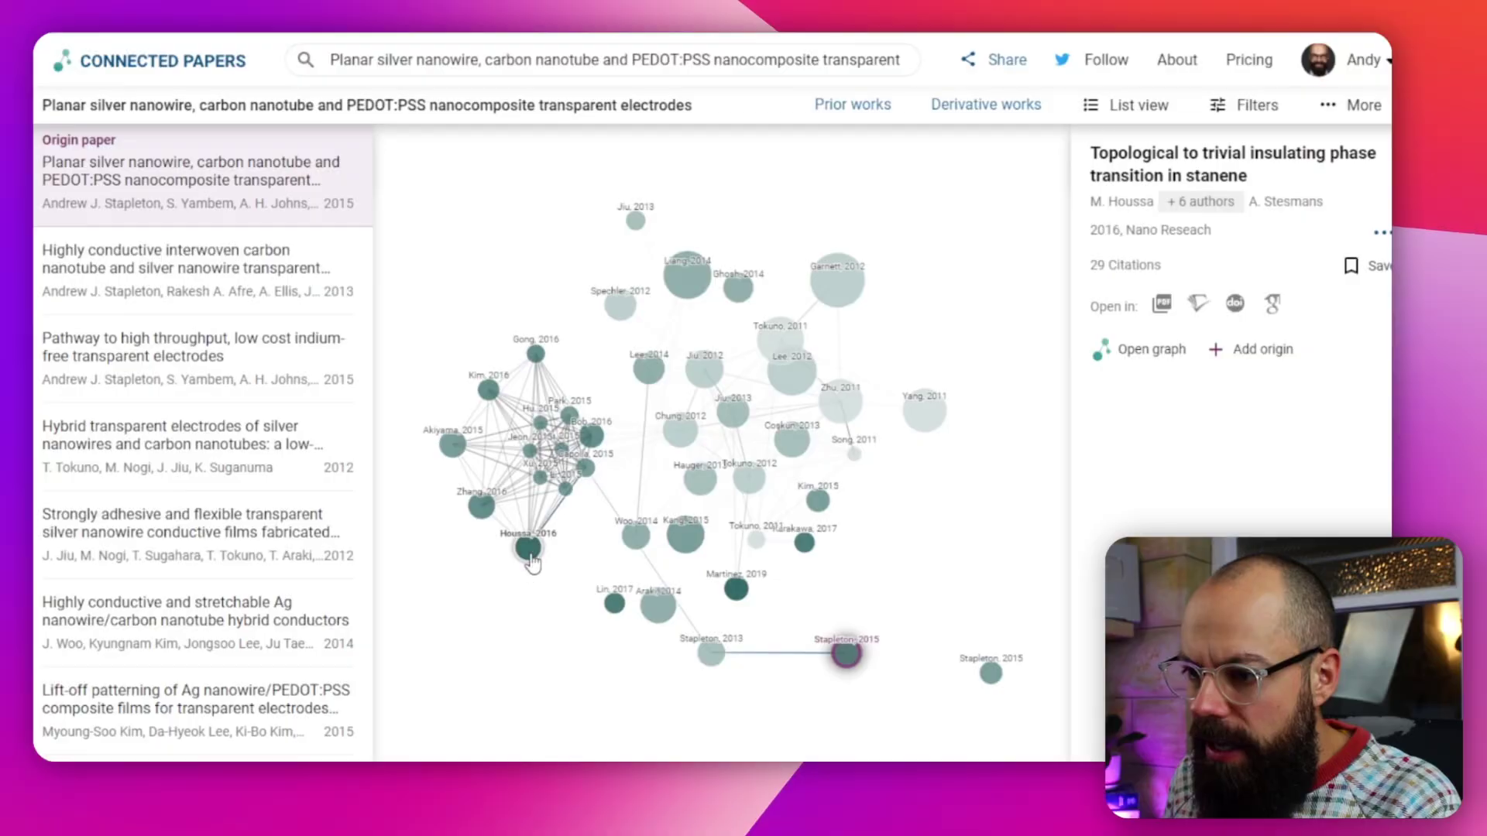
{"action": "mouse_move", "coordinate": [633, 563]}
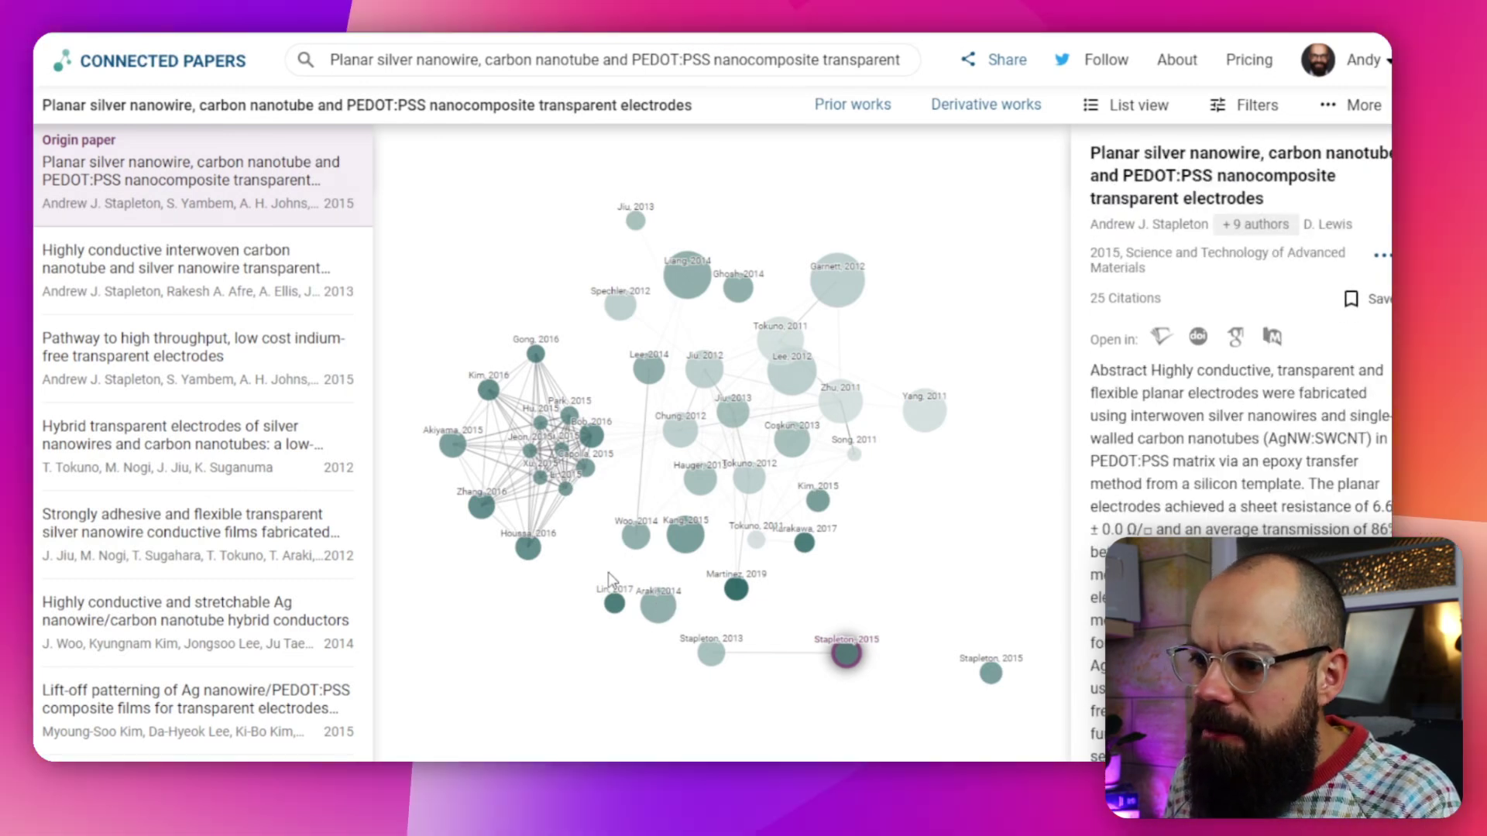
{"action": "mouse_move", "coordinate": [490, 525]}
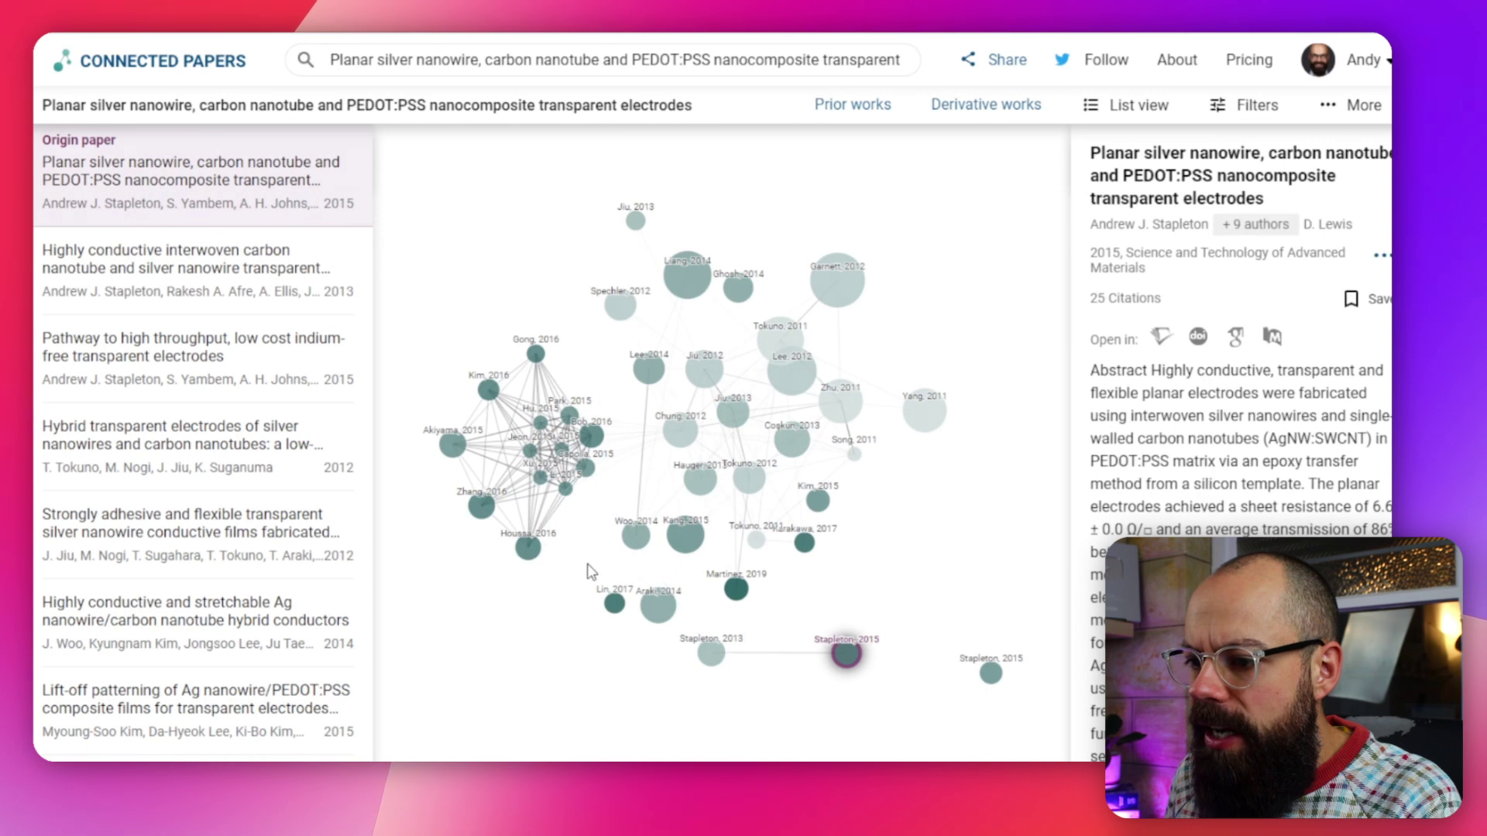
{"action": "mouse_move", "coordinate": [742, 595]}
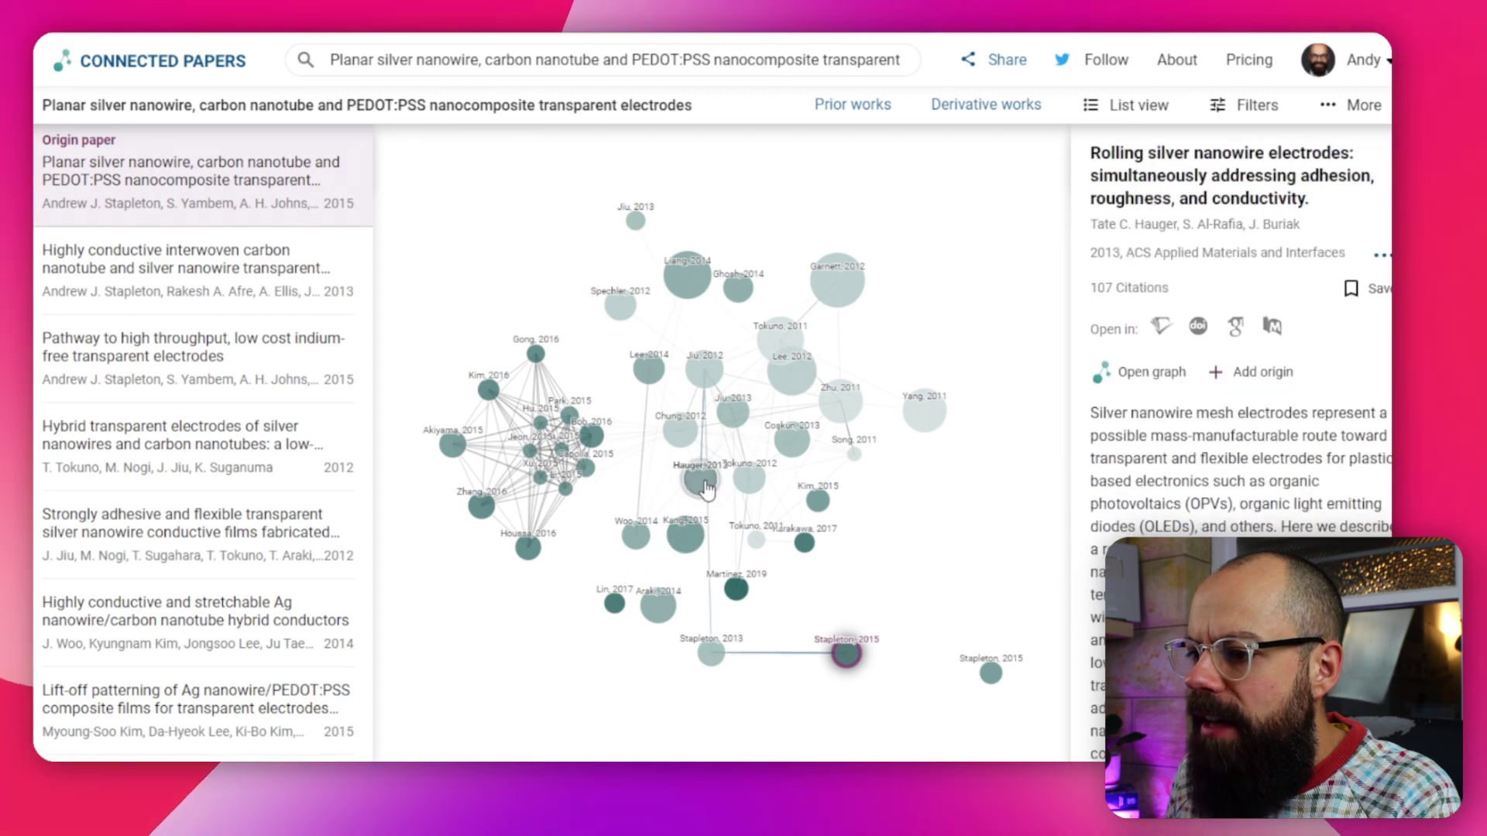
{"action": "mouse_move", "coordinate": [687, 448]}
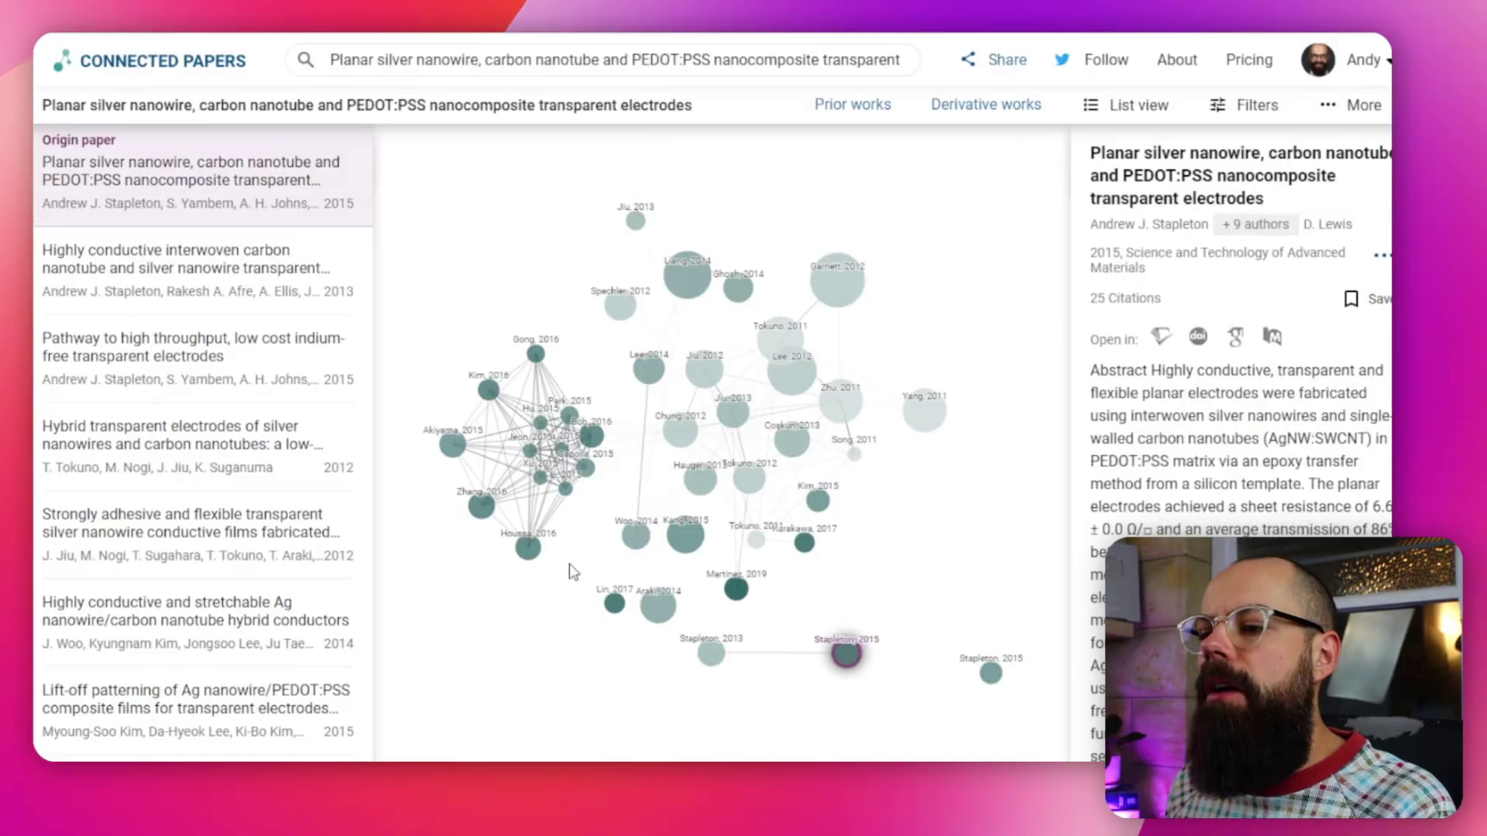
{"action": "mouse_move", "coordinate": [616, 620]}
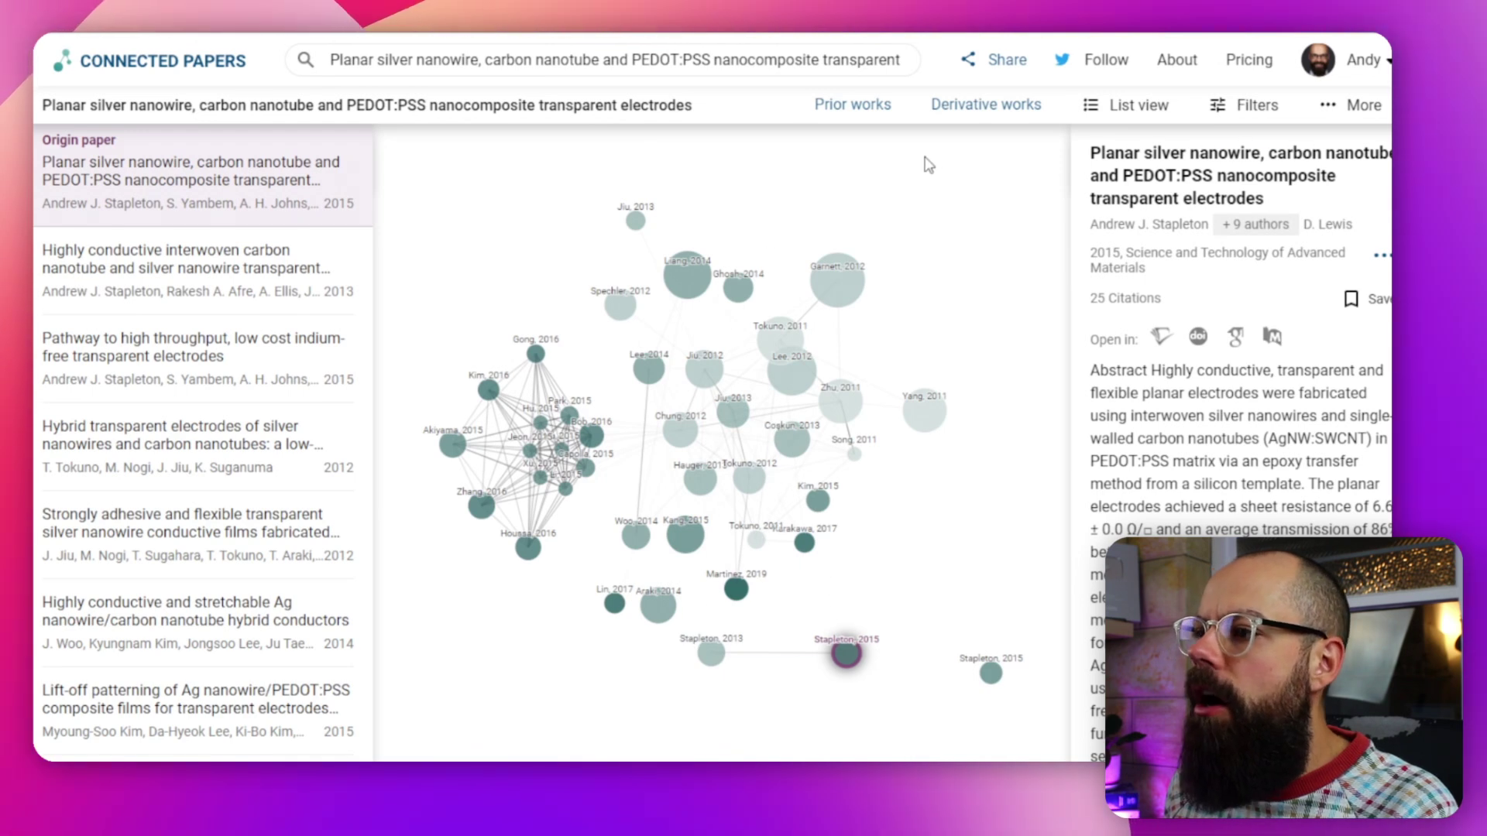
{"action": "left_click", "coordinate": [1130, 116]}
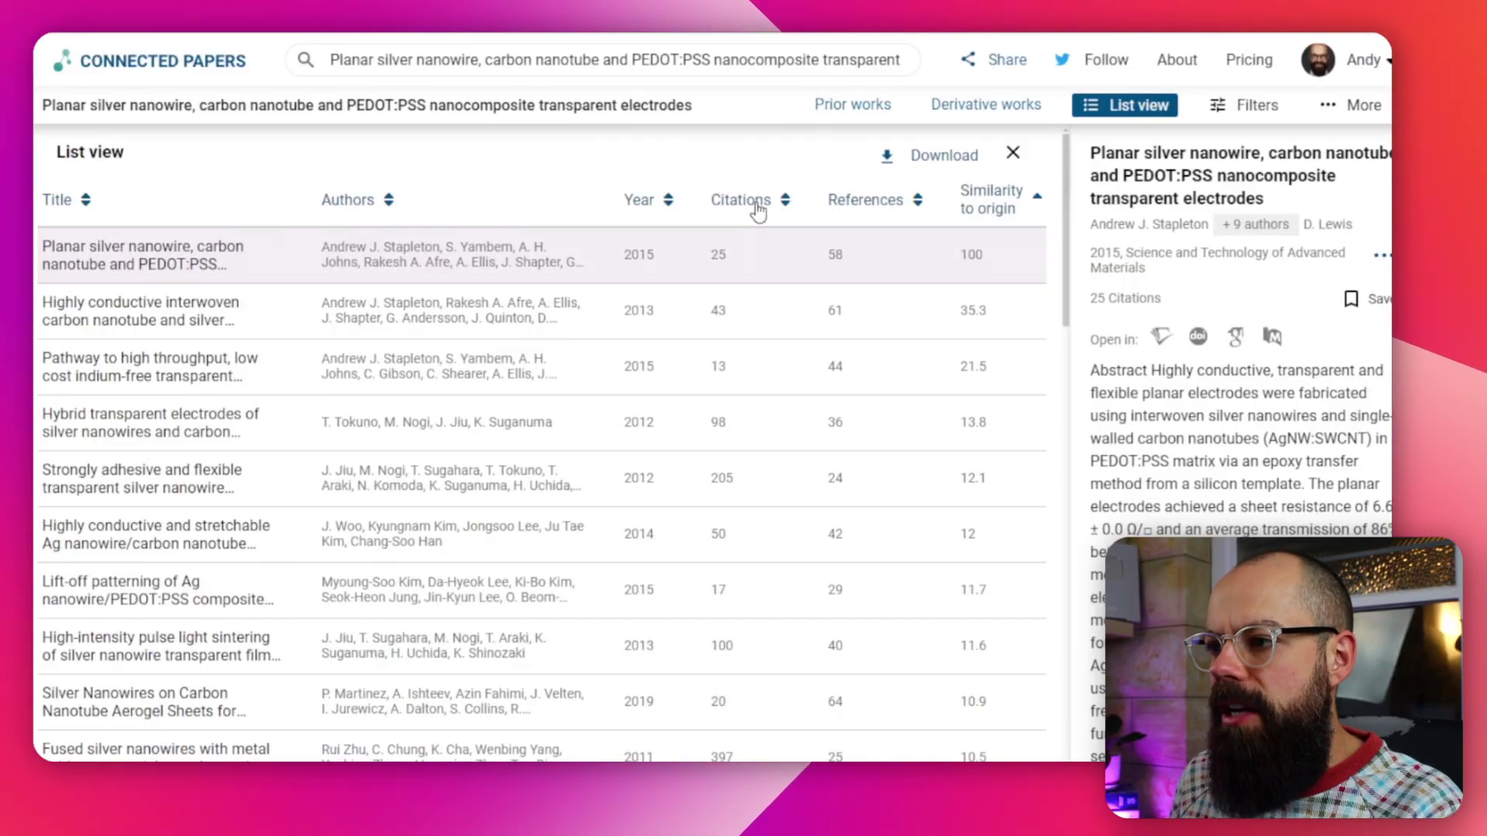
Step: Export the graph's papers as a .bib file from List view
{"action": "left_click", "coordinate": [929, 161]}
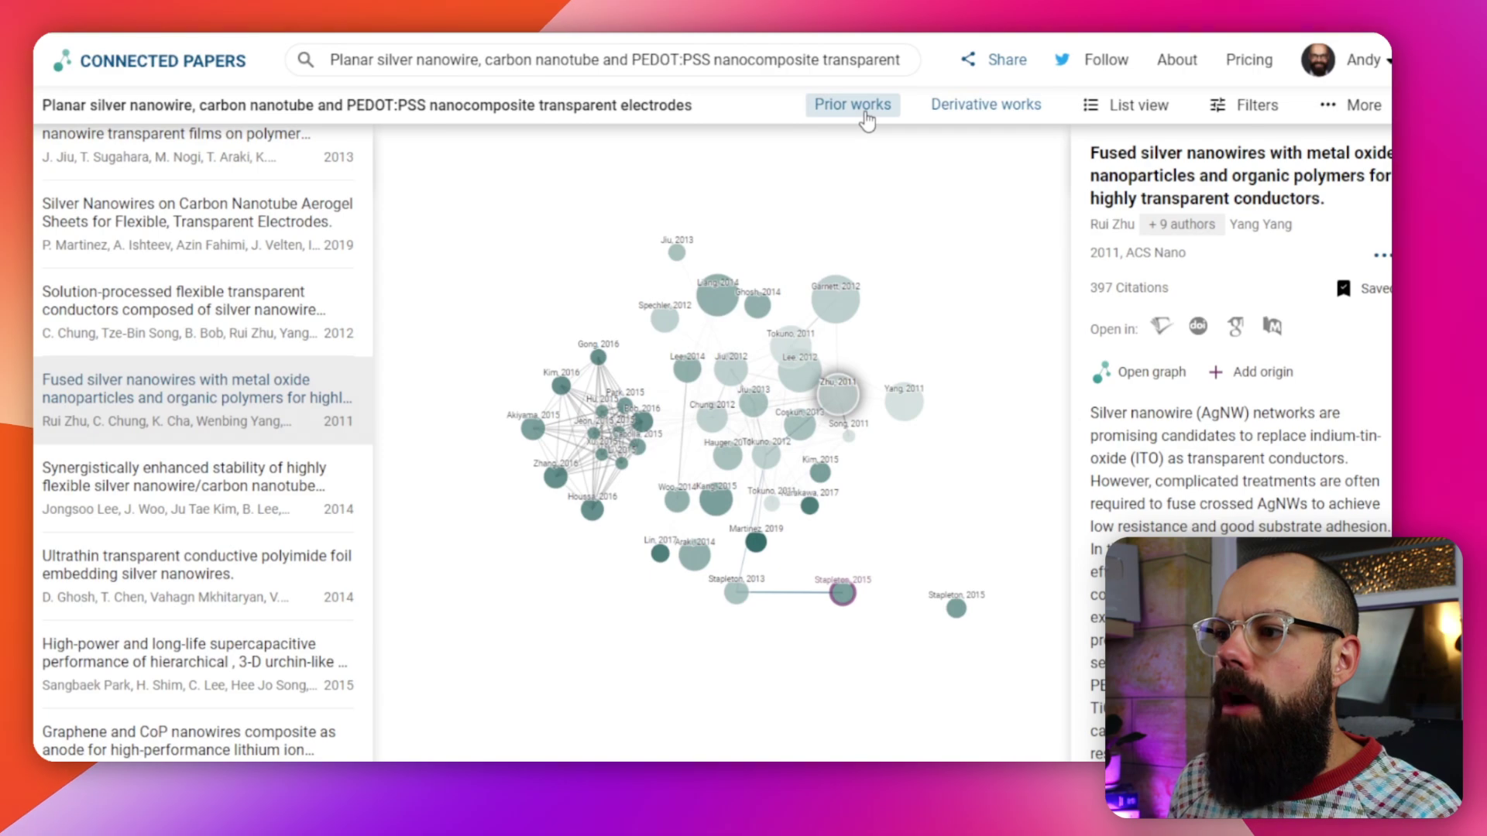
Step: Show the Prior works list sorted by year, with 2011 papers first
{"action": "left_click", "coordinate": [865, 115]}
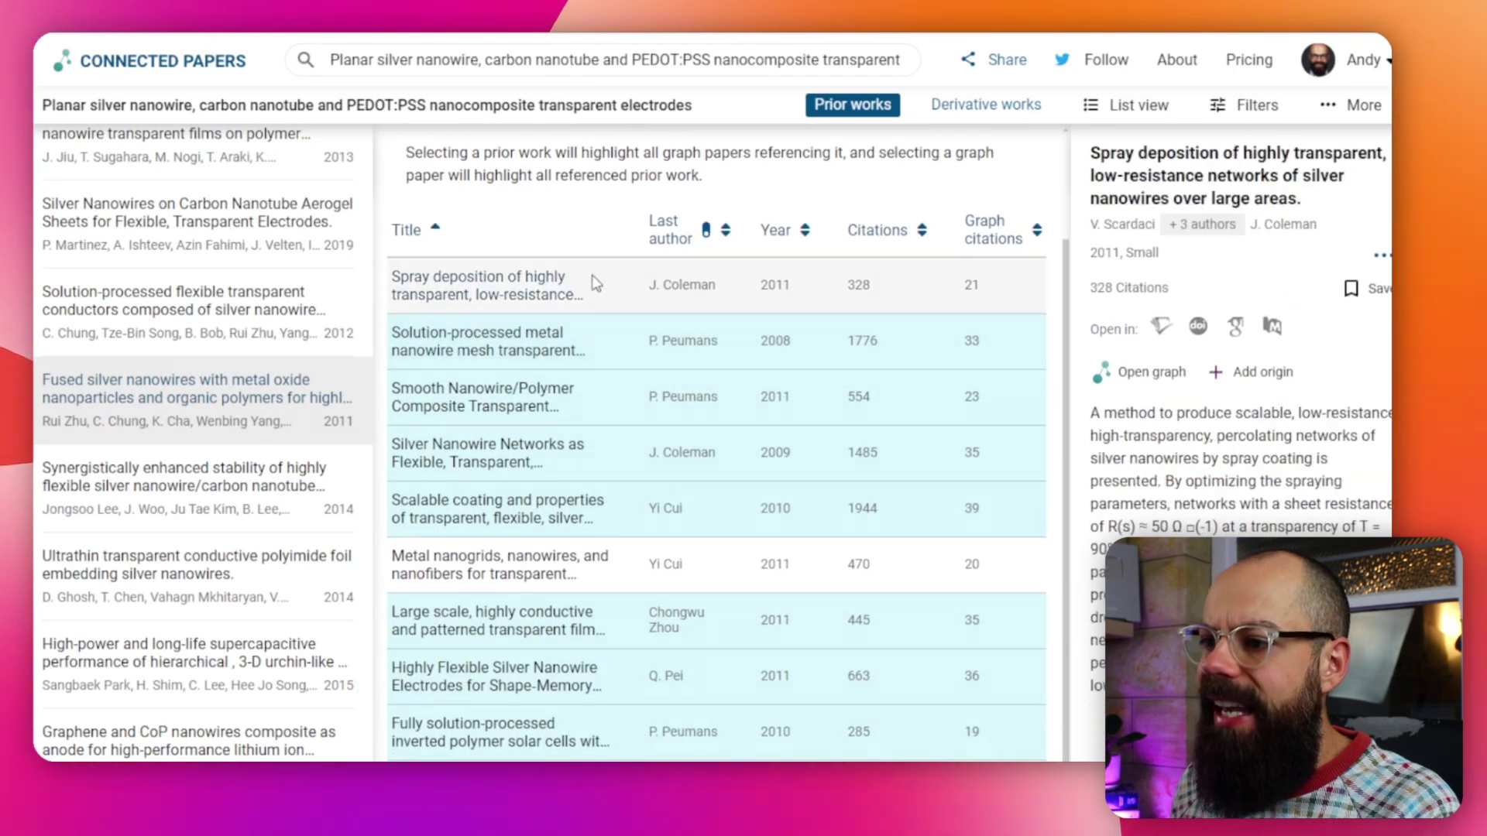
{"action": "scroll", "coordinate": [588, 372], "scroll_direction": "up", "scroll_amount": 2}
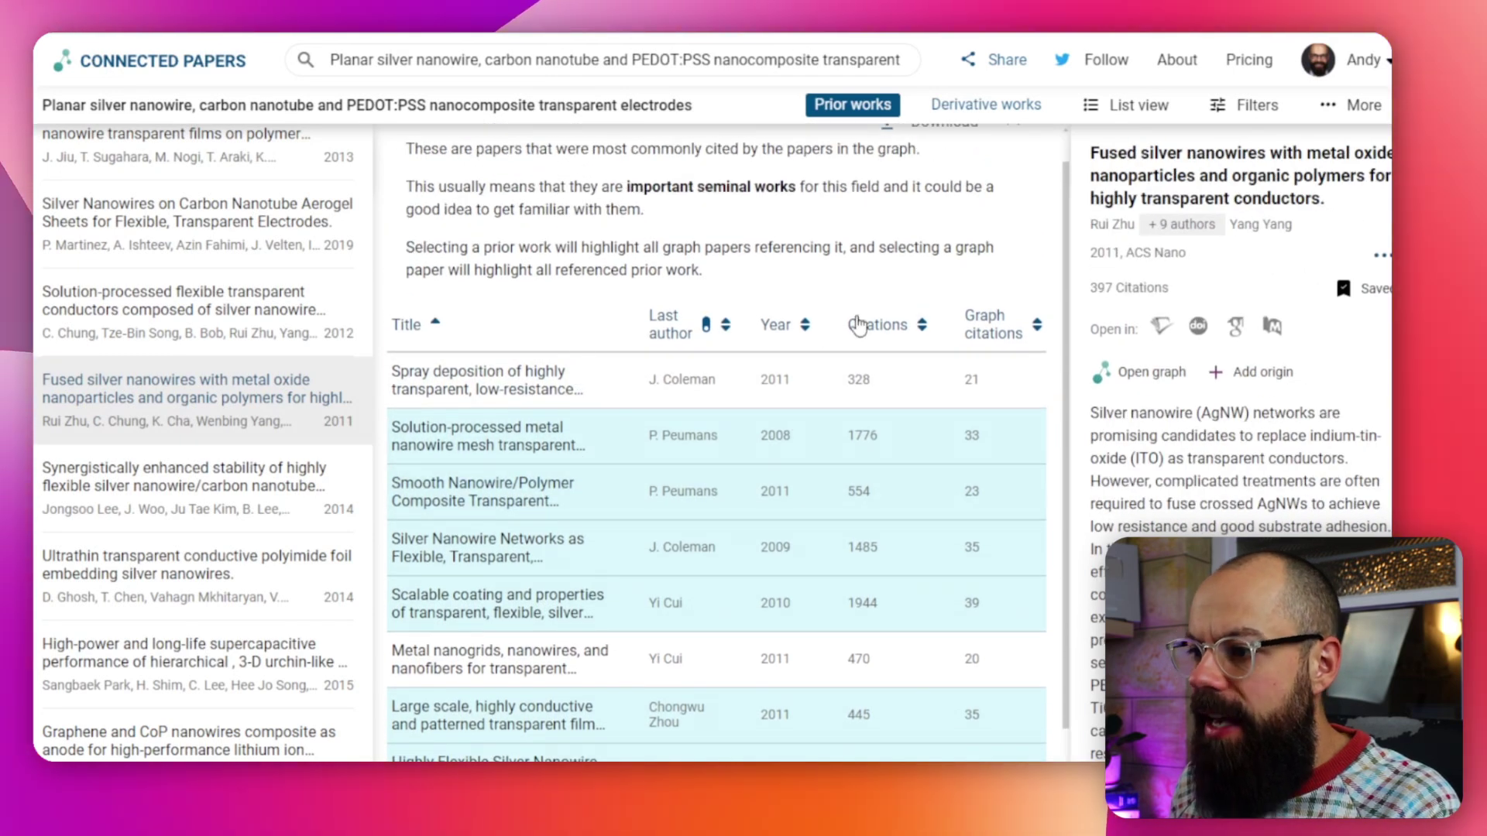
{"action": "left_click", "coordinate": [800, 330]}
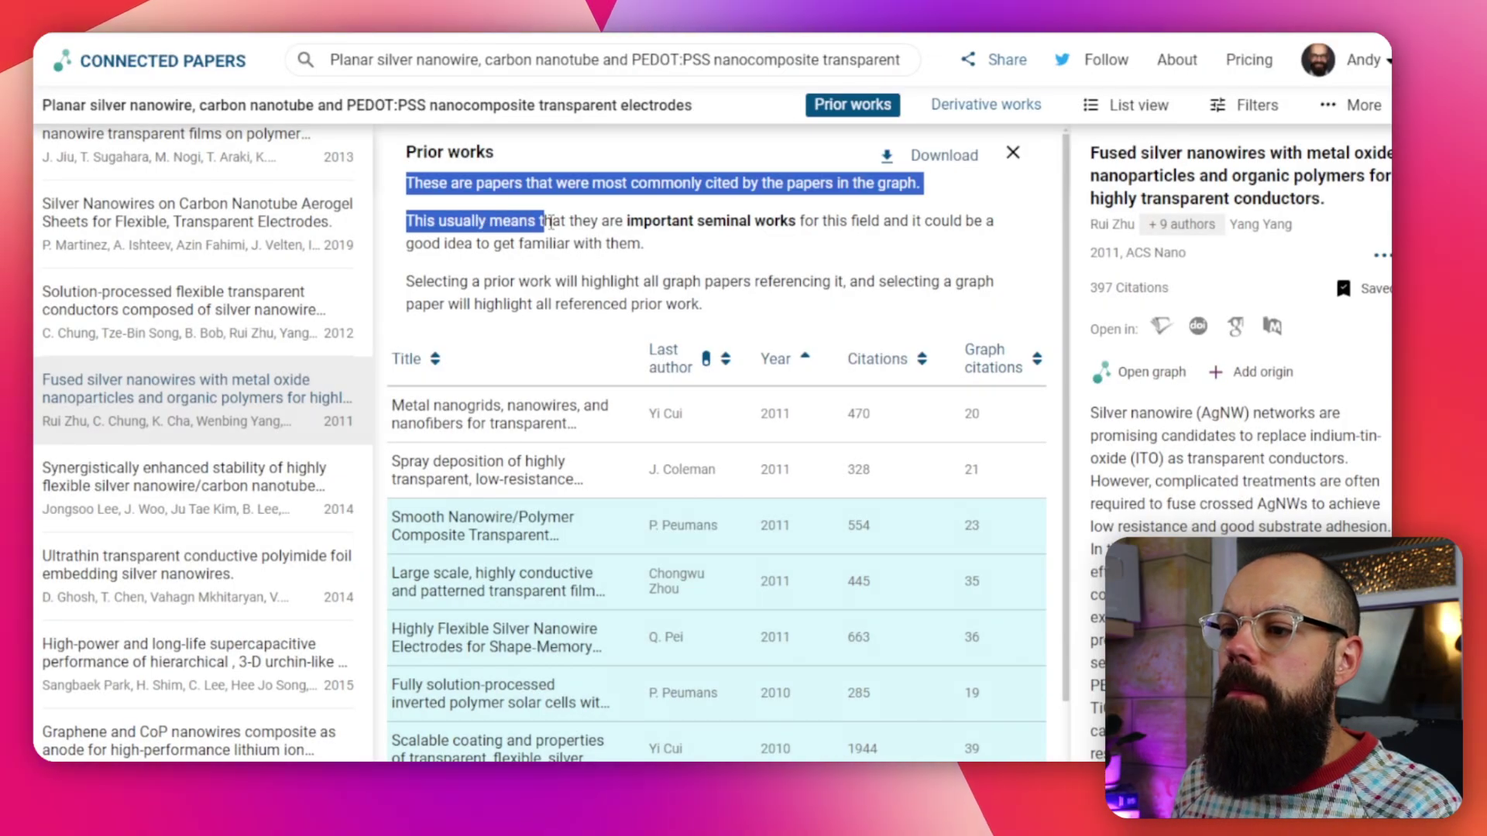
{"action": "left_click_drag", "start_coordinate": [551, 222], "coordinate": [693, 304]}
{"action": "left_click", "coordinate": [716, 315]}
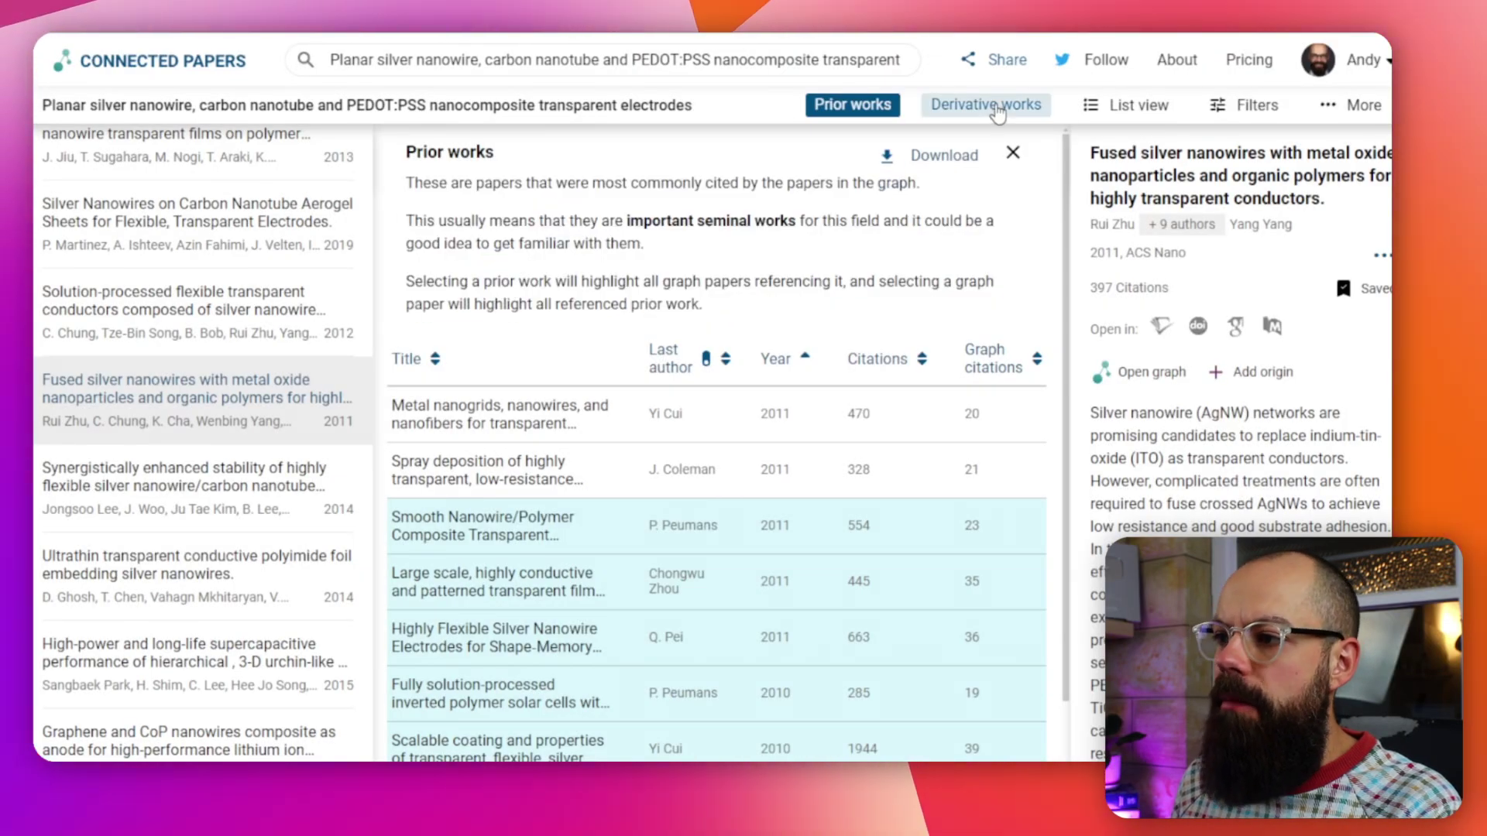
Step: Show the Derivative works list of later papers citing many graph papers
{"action": "left_click", "coordinate": [998, 108]}
{"action": "left_click_drag", "start_coordinate": [431, 189], "coordinate": [716, 192]}
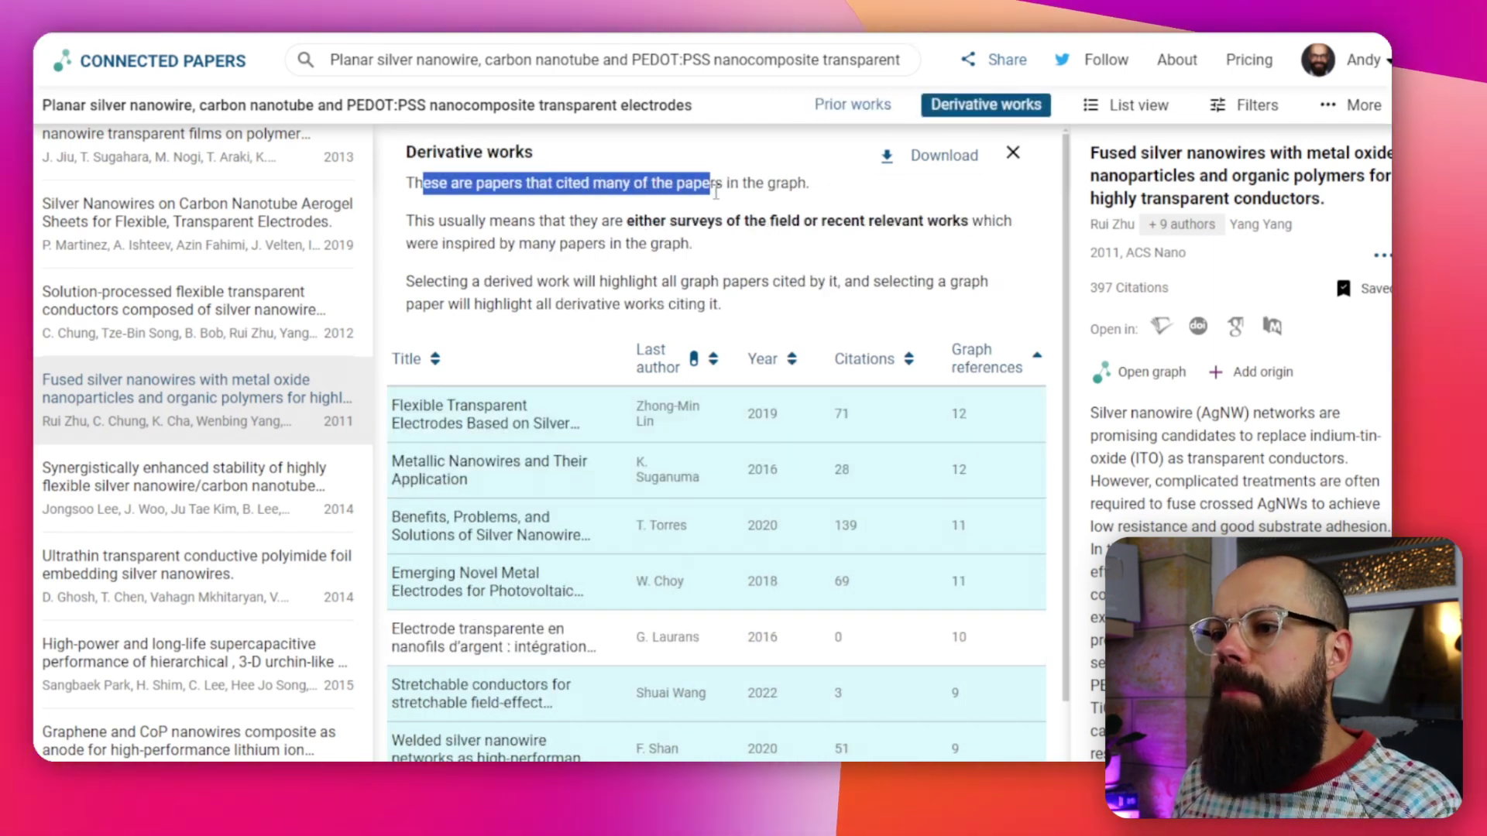
{"action": "left_click", "coordinate": [558, 236]}
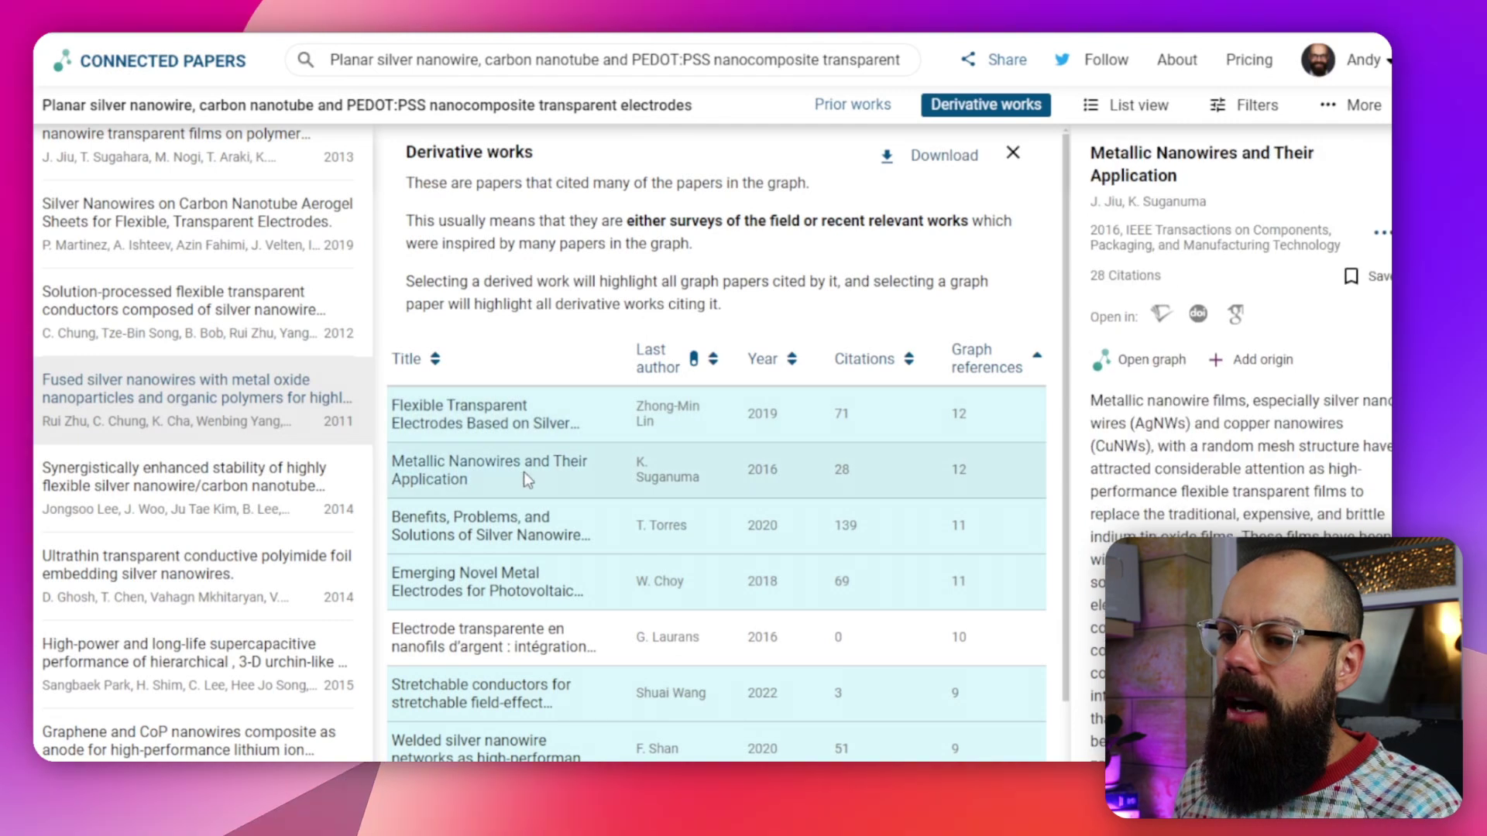
{"action": "scroll", "coordinate": [523, 472], "scroll_direction": "down", "scroll_amount": 2}
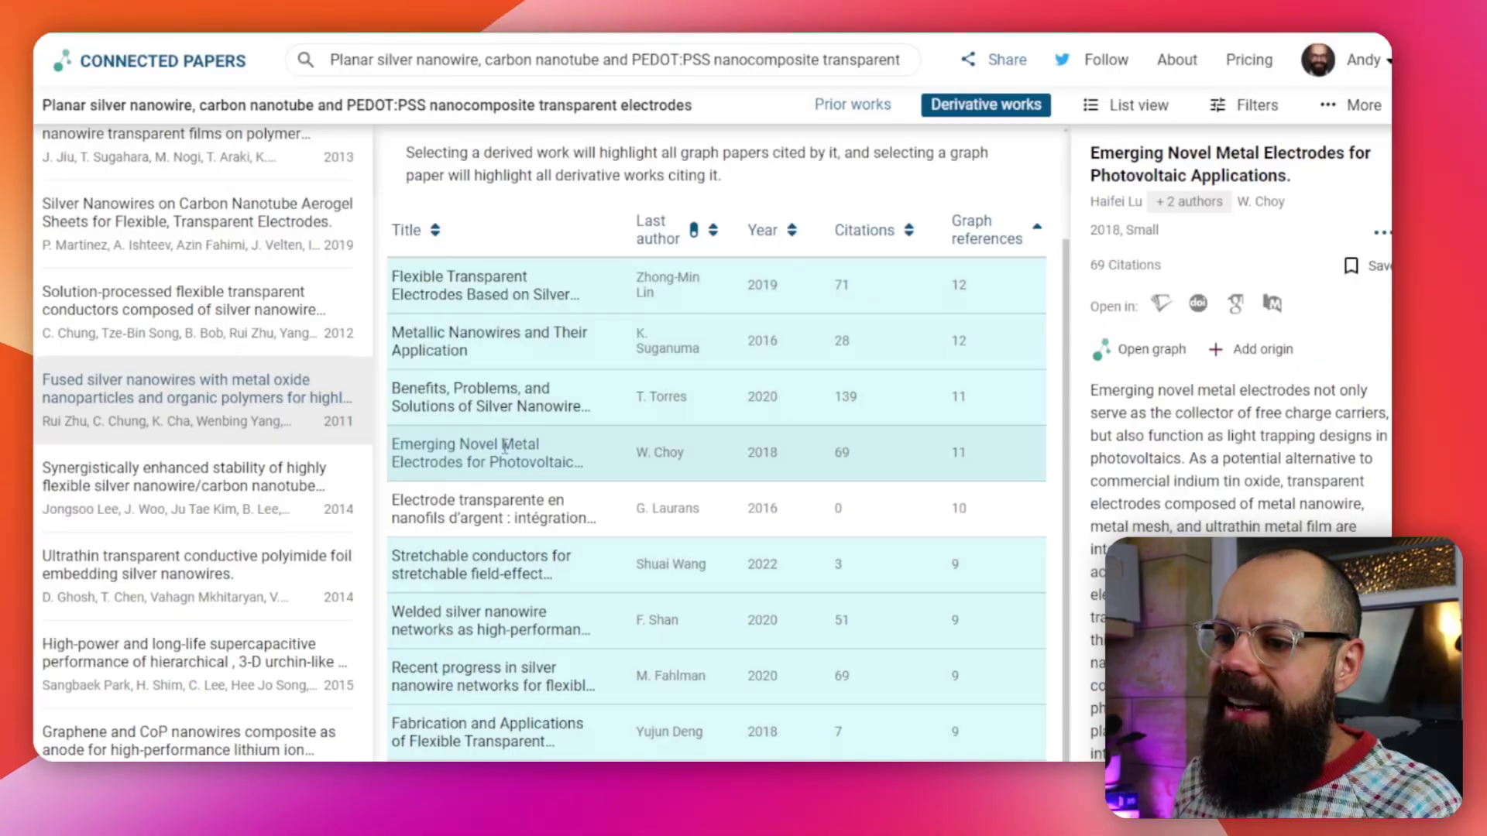
Step: Highlight graph papers cited by the Emerging Novel Metal Electrodes review, then close Derivative works
{"action": "left_click", "coordinate": [504, 447]}
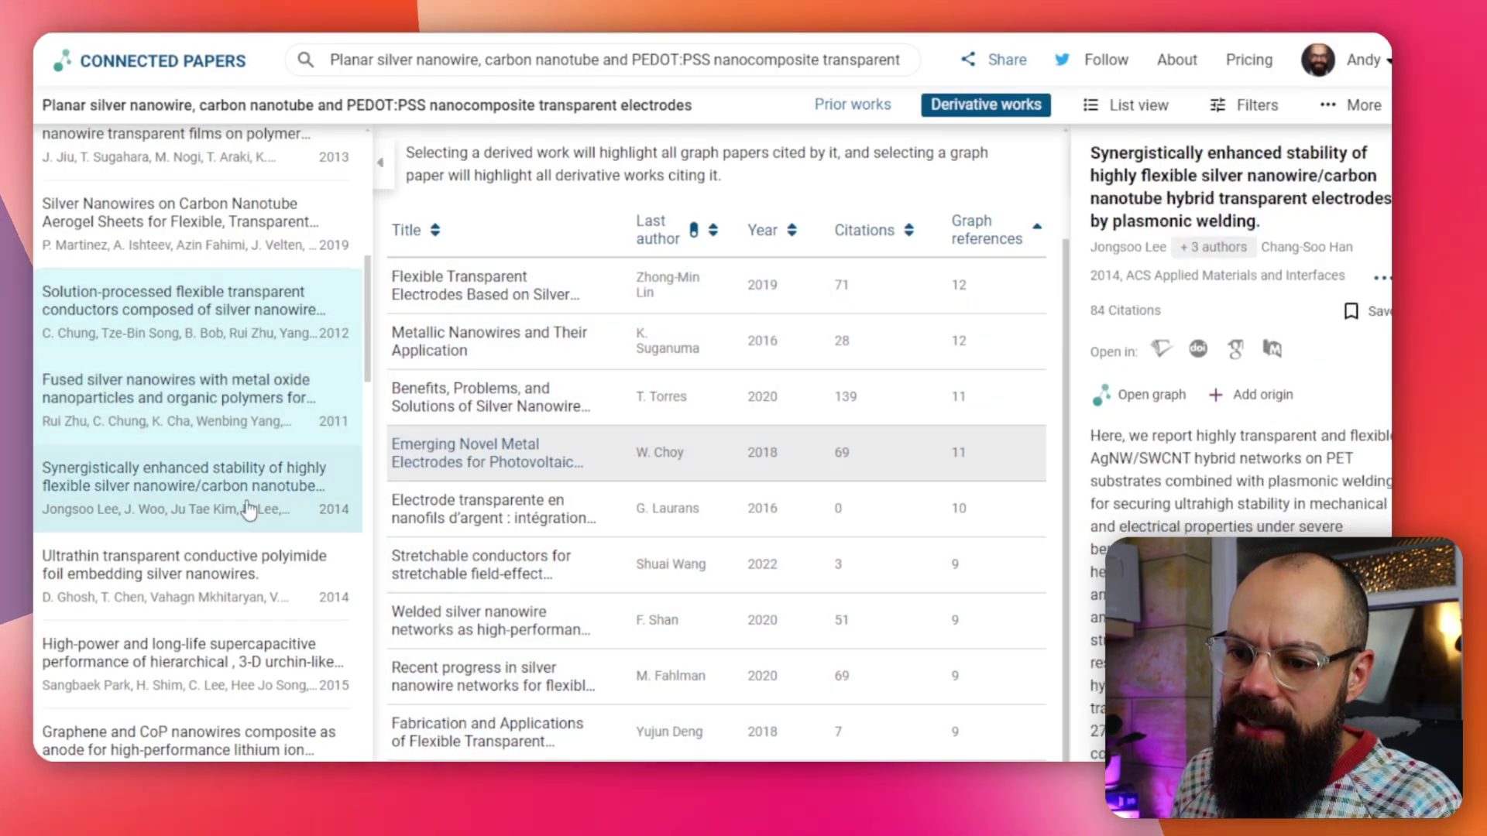
{"action": "left_click", "coordinate": [1024, 108]}
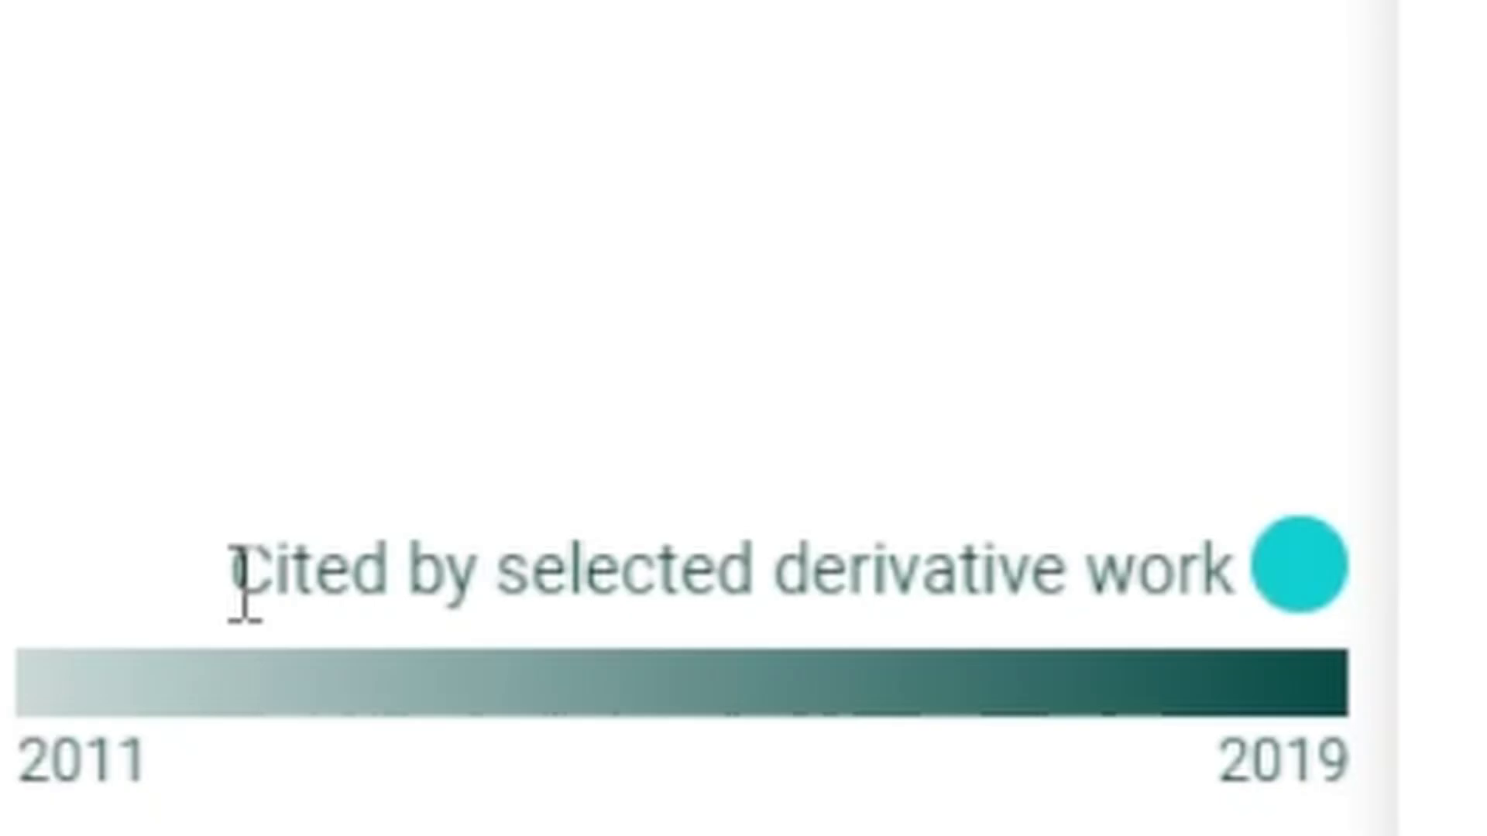
{"action": "left_click_drag", "start_coordinate": [849, 757], "coordinate": [994, 750]}
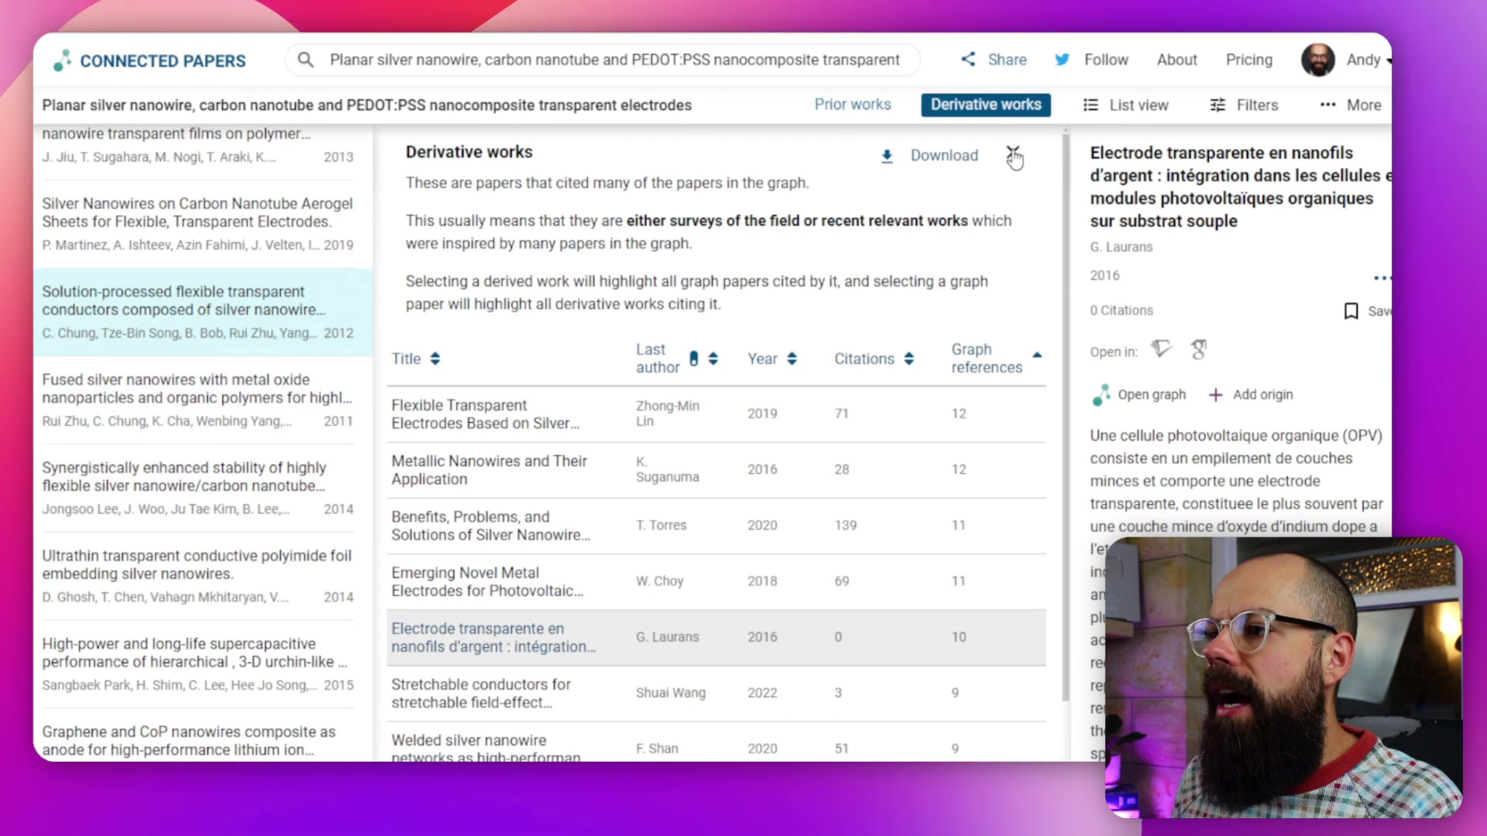
{"action": "left_click", "coordinate": [1004, 114]}
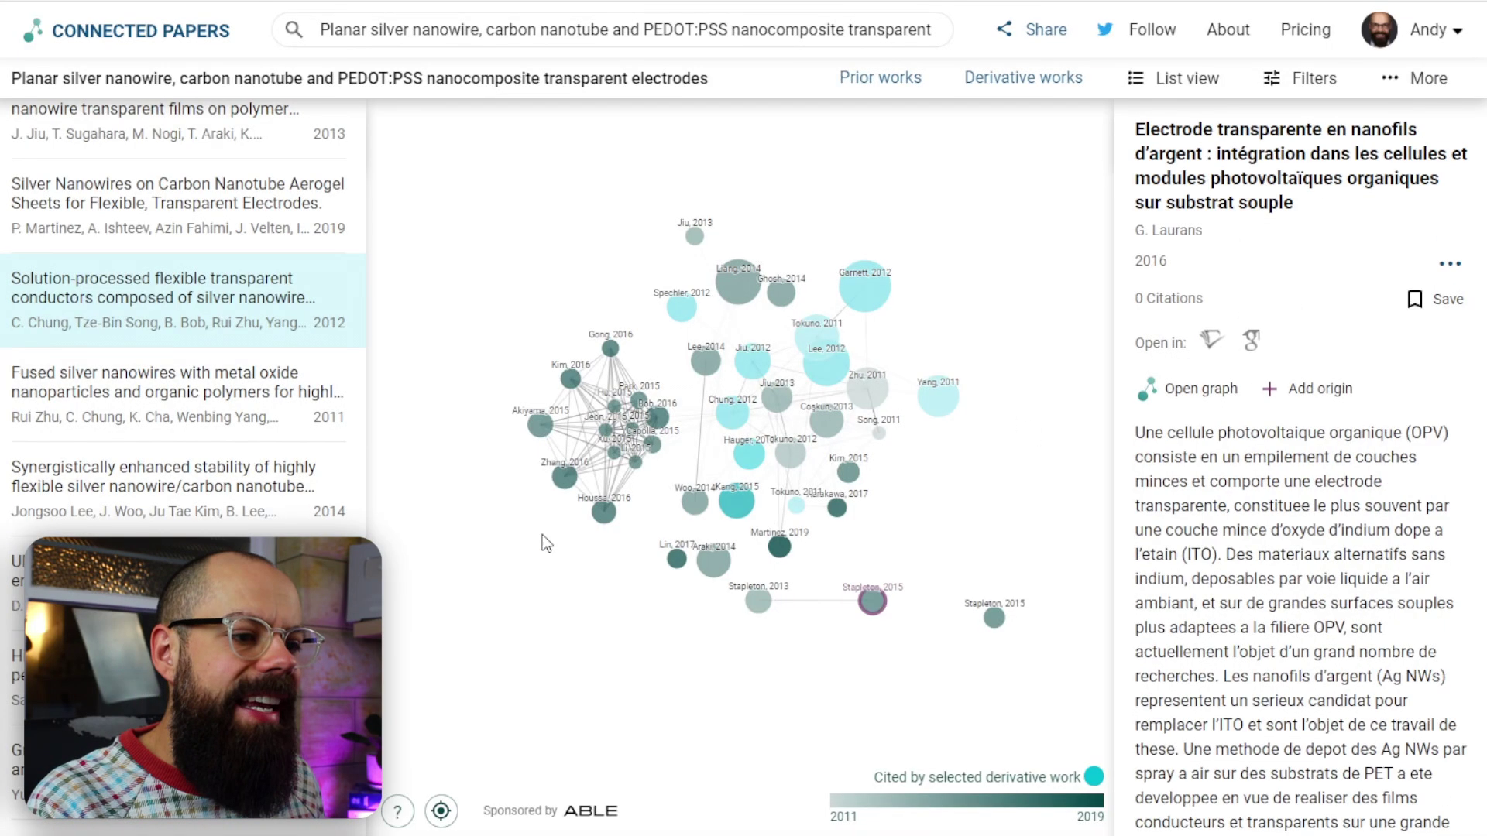
{"action": "mouse_move", "coordinate": [569, 480]}
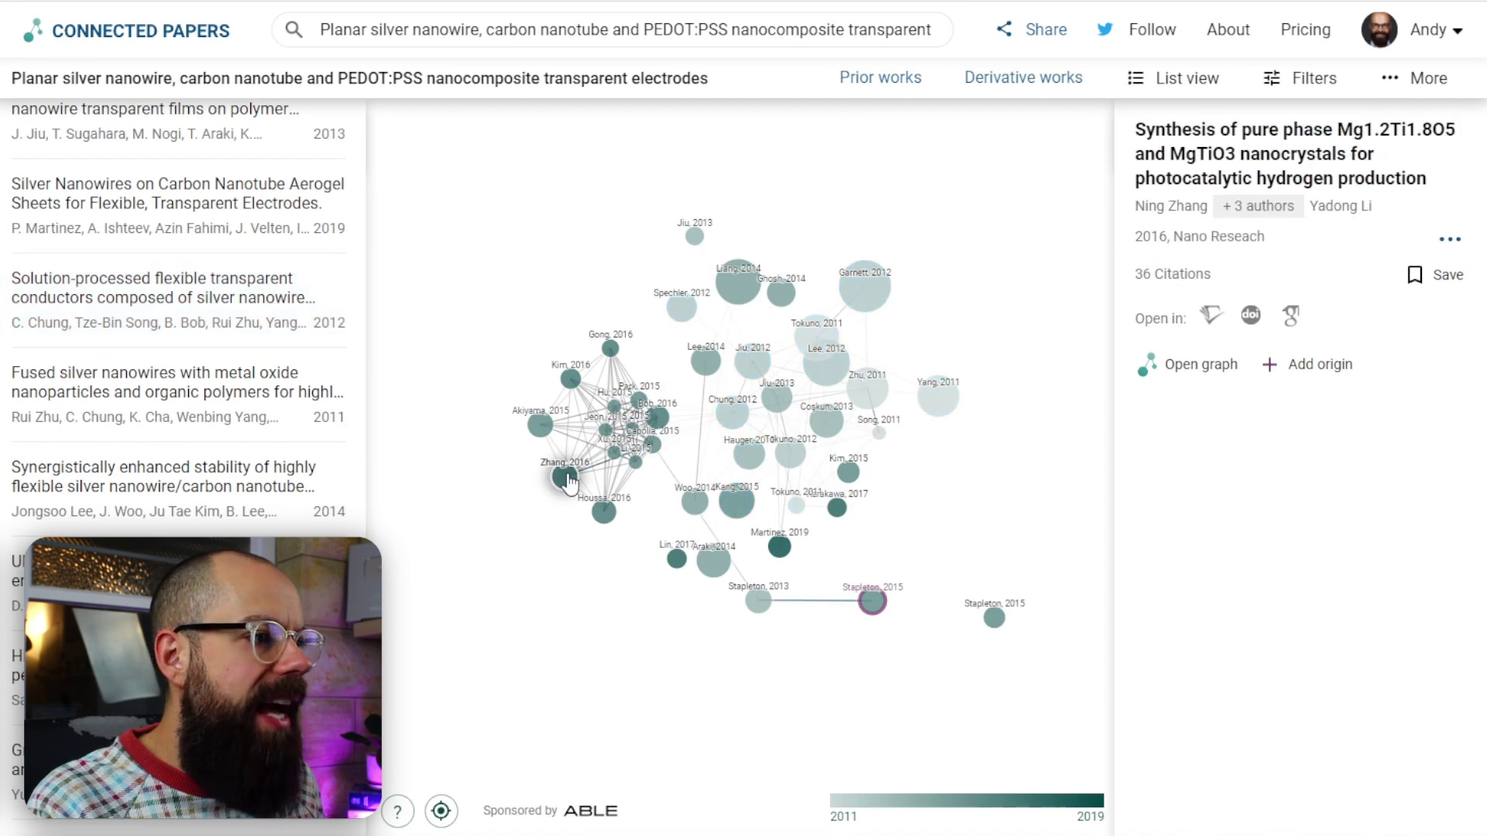
{"action": "mouse_move", "coordinate": [611, 520]}
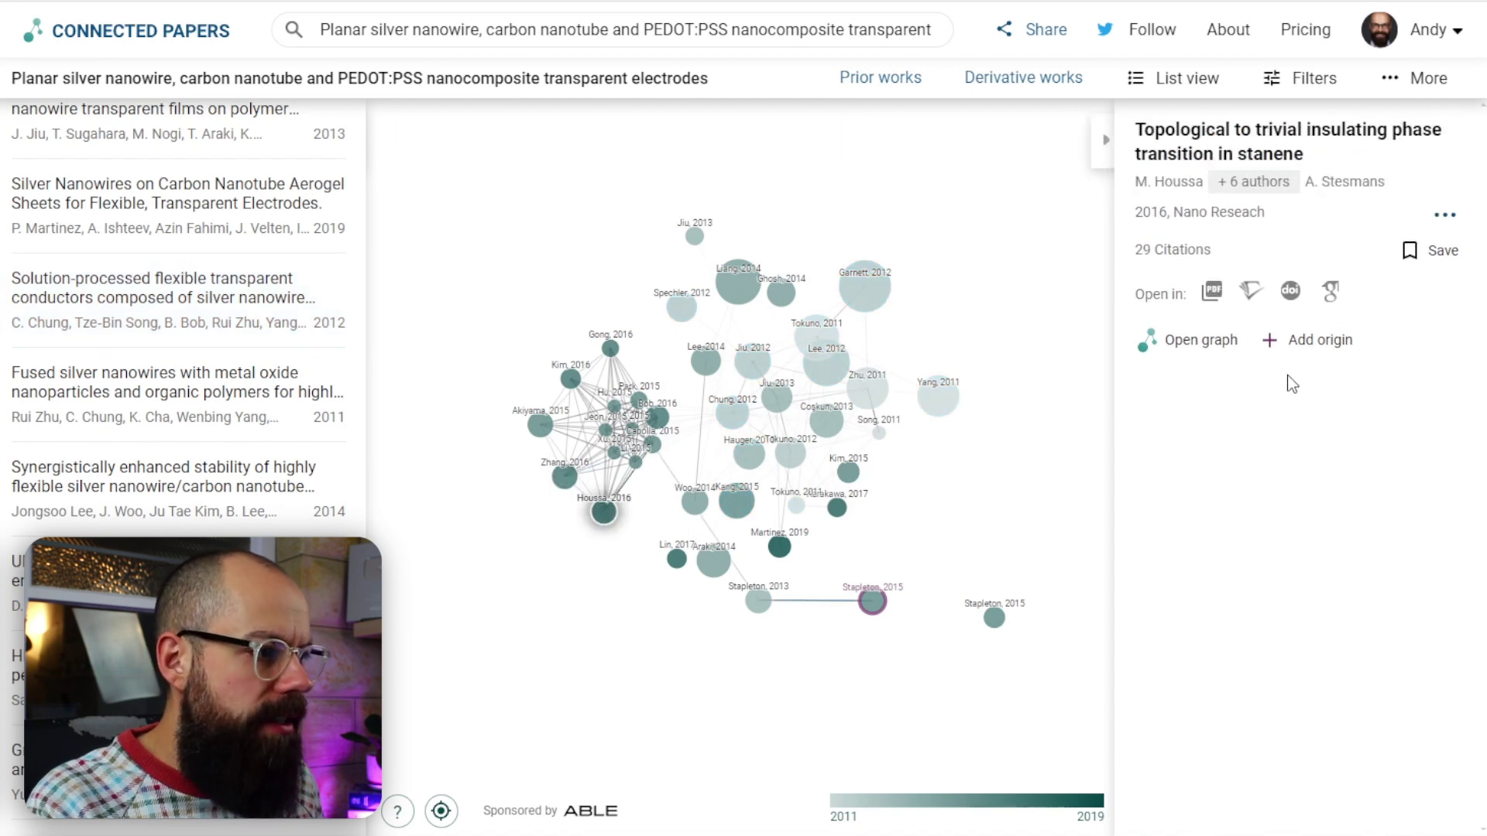
{"action": "mouse_move", "coordinate": [694, 515]}
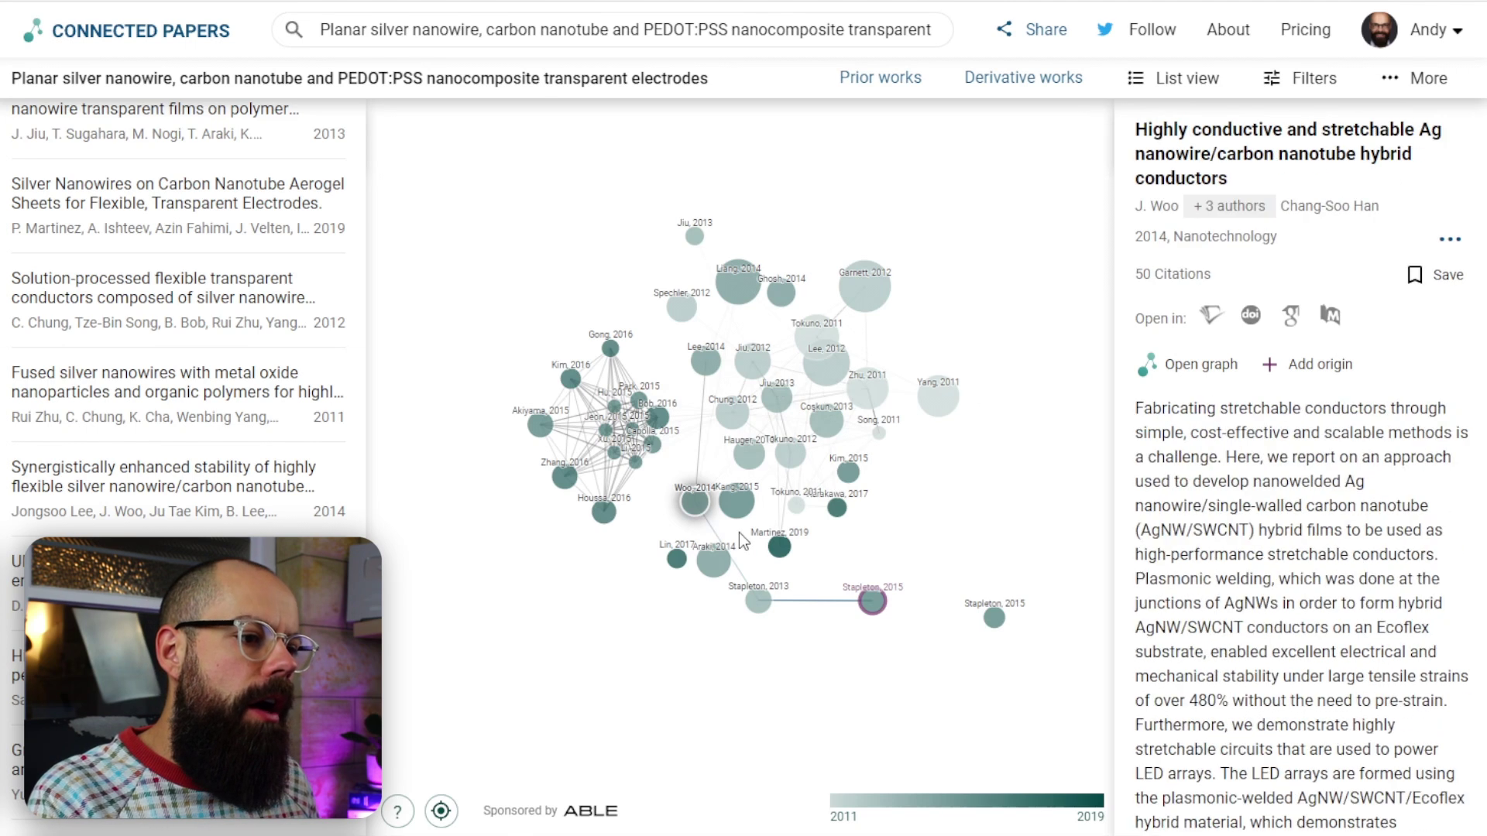
{"action": "scroll", "coordinate": [1254, 325], "scroll_direction": "down", "scroll_amount": 1}
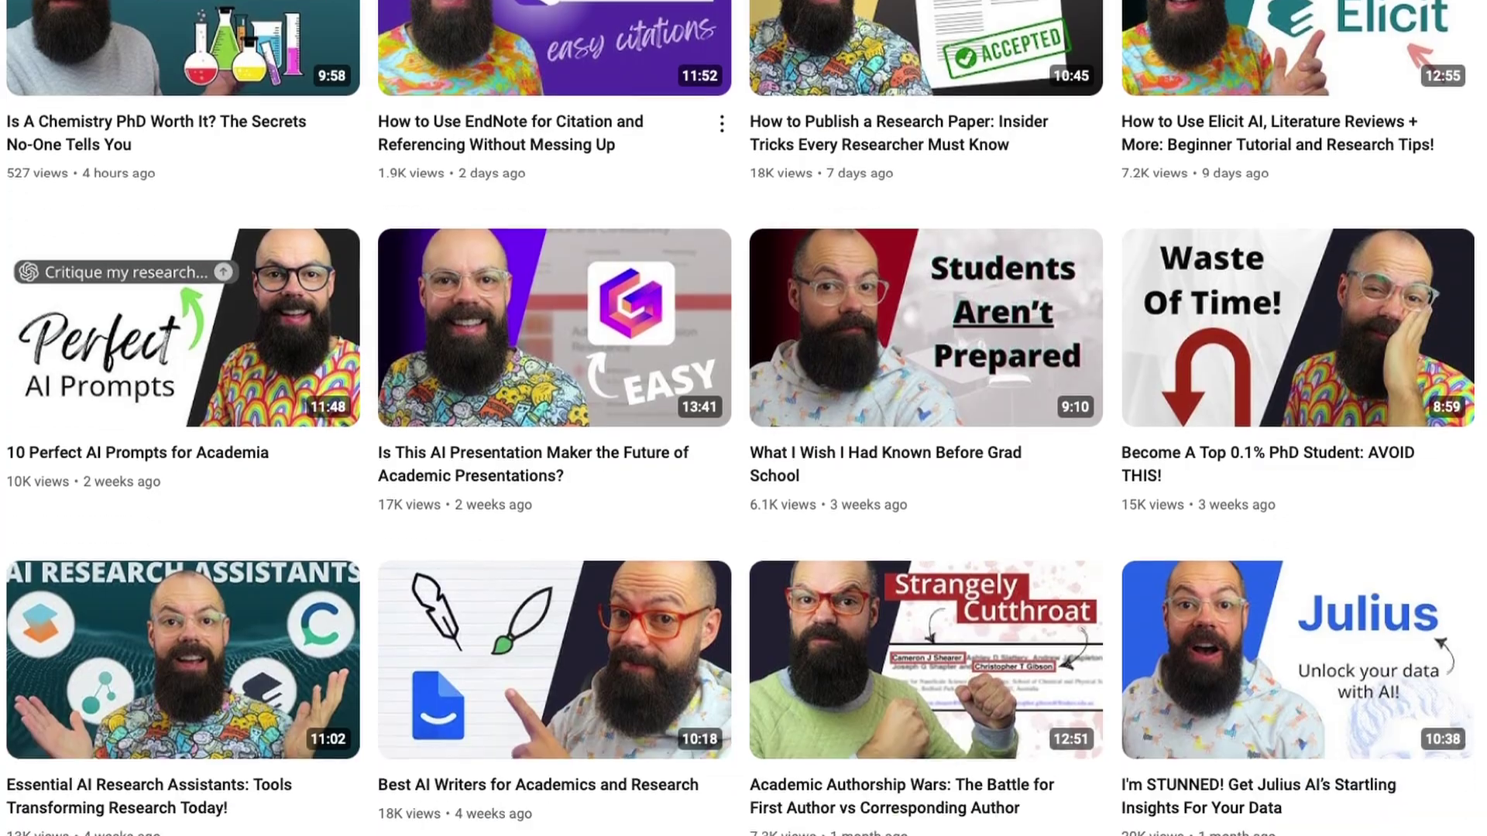
Step: Add the 2014 stretchable Ag nanowire/carbon nanotube hybrid conductors paper to Saved papers
{"action": "scroll", "coordinate": [743, 418], "scroll_direction": "down", "scroll_amount": 10}
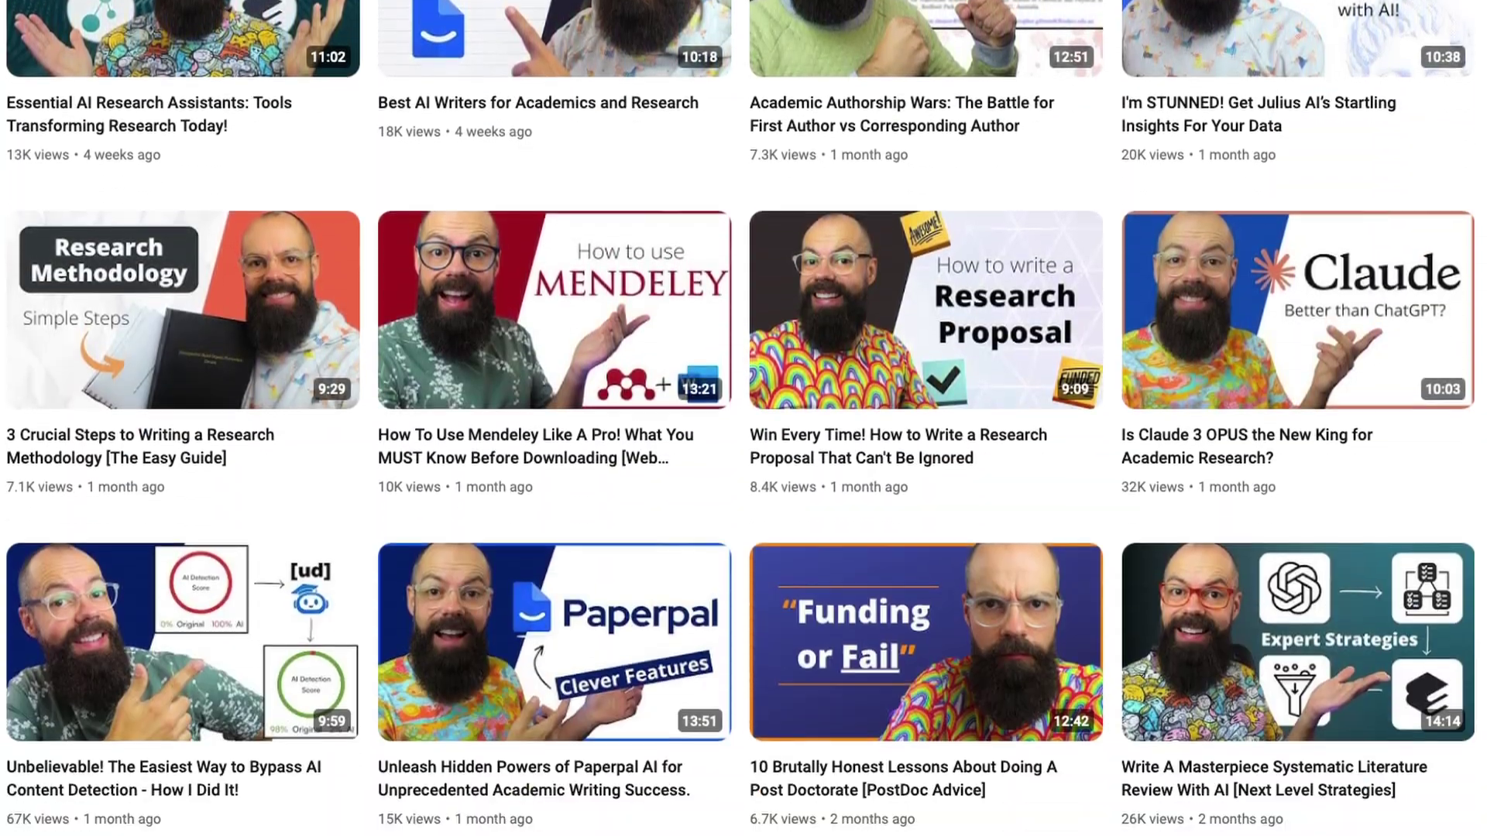
{"action": "scroll", "coordinate": [743, 418], "scroll_direction": "down", "scroll_amount": 15}
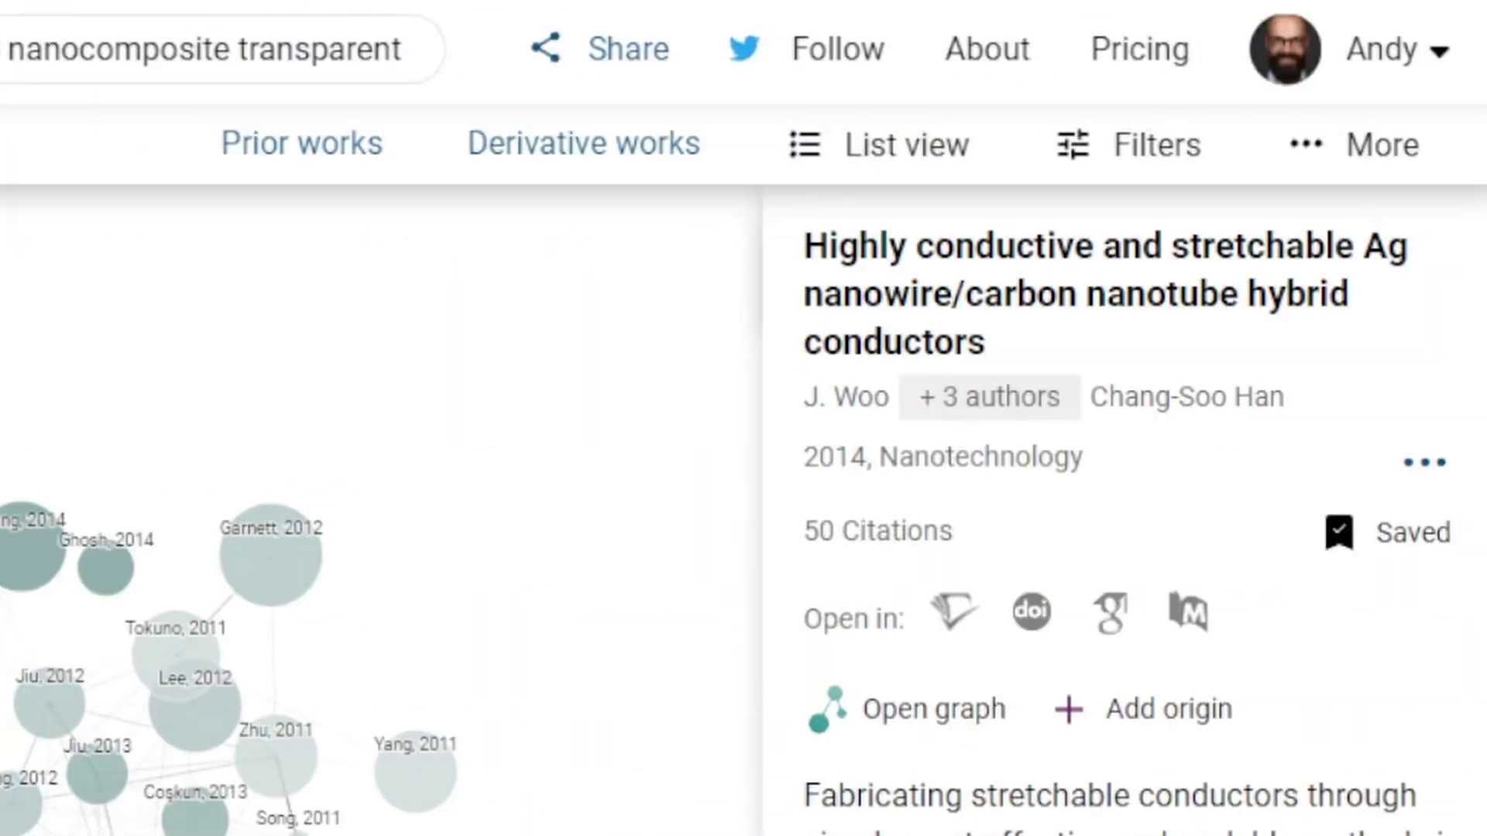
{"action": "left_click", "coordinate": [1432, 70]}
{"action": "left_click", "coordinate": [1095, 408]}
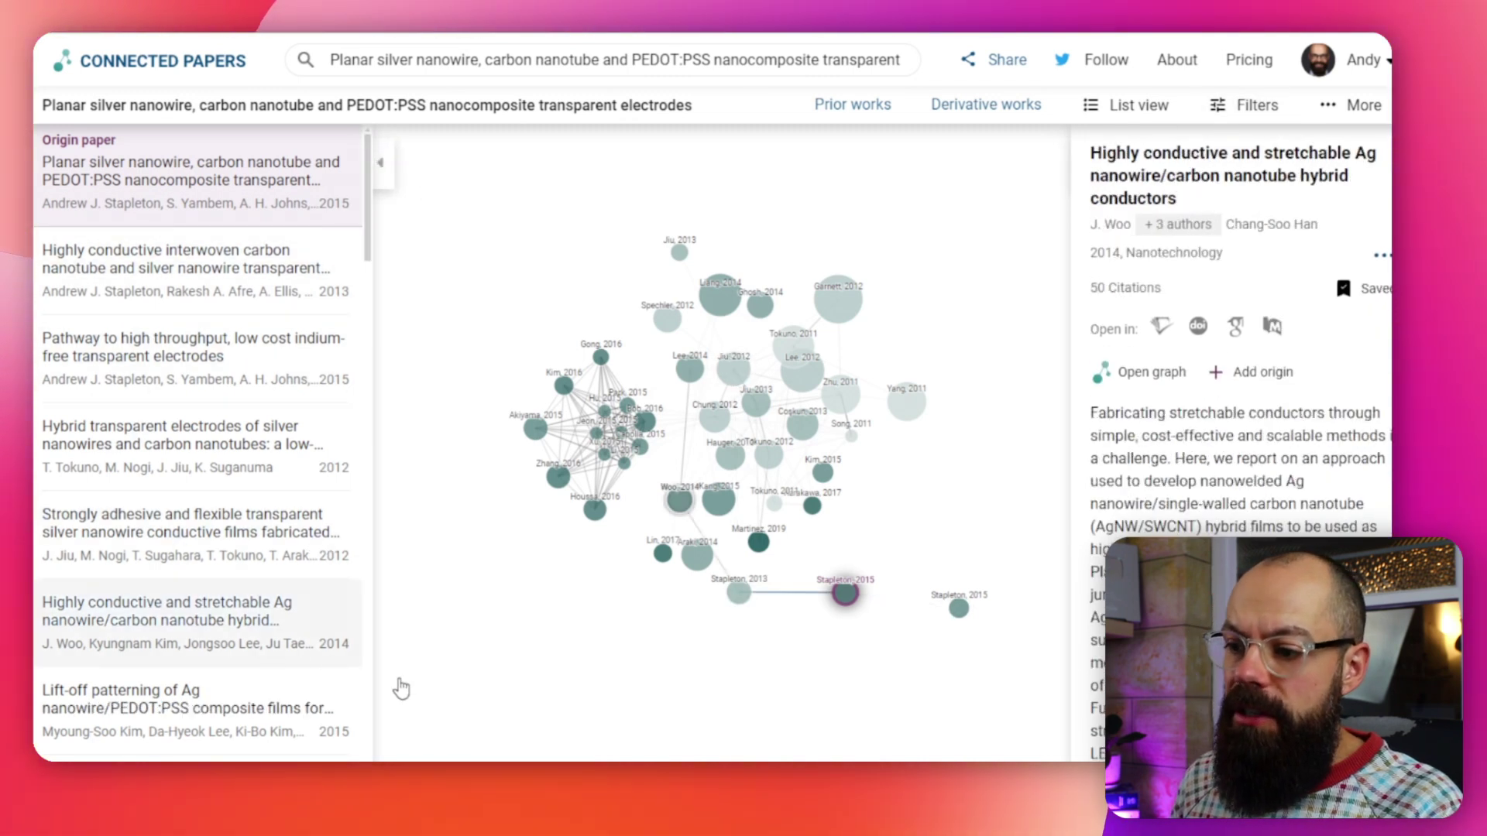
Step: Use Filters to open the graph for the 2011 paper 'Solution-processed flexible polymer solar cells with silver nanowire electrodes'
{"action": "left_click", "coordinate": [1238, 107]}
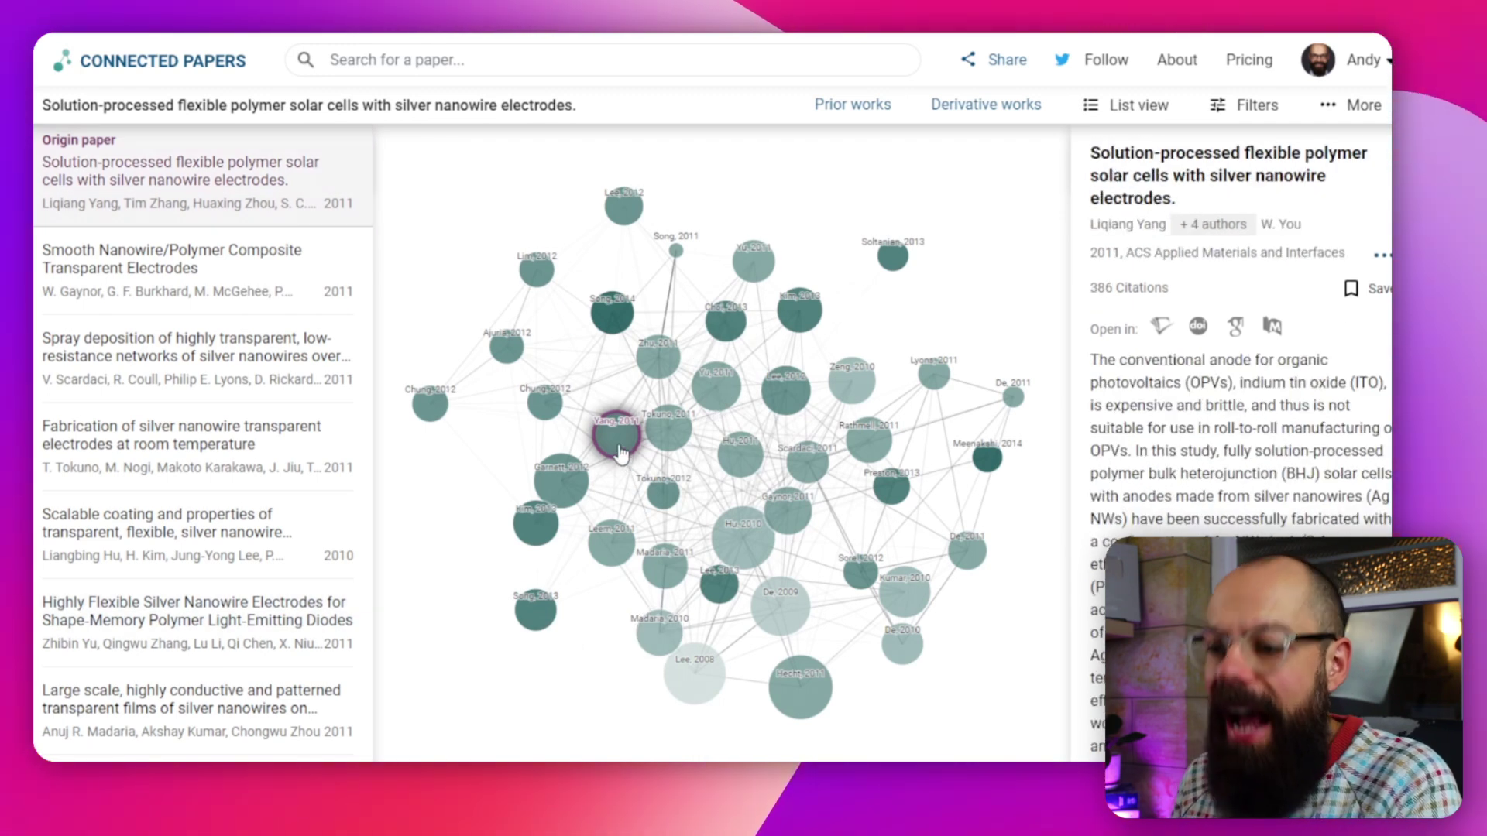
Step: Return to the 2015 Planar silver nanowire graph and add the 2011 solar cells paper as a second origin
{"action": "key", "text": "alt+Left"}
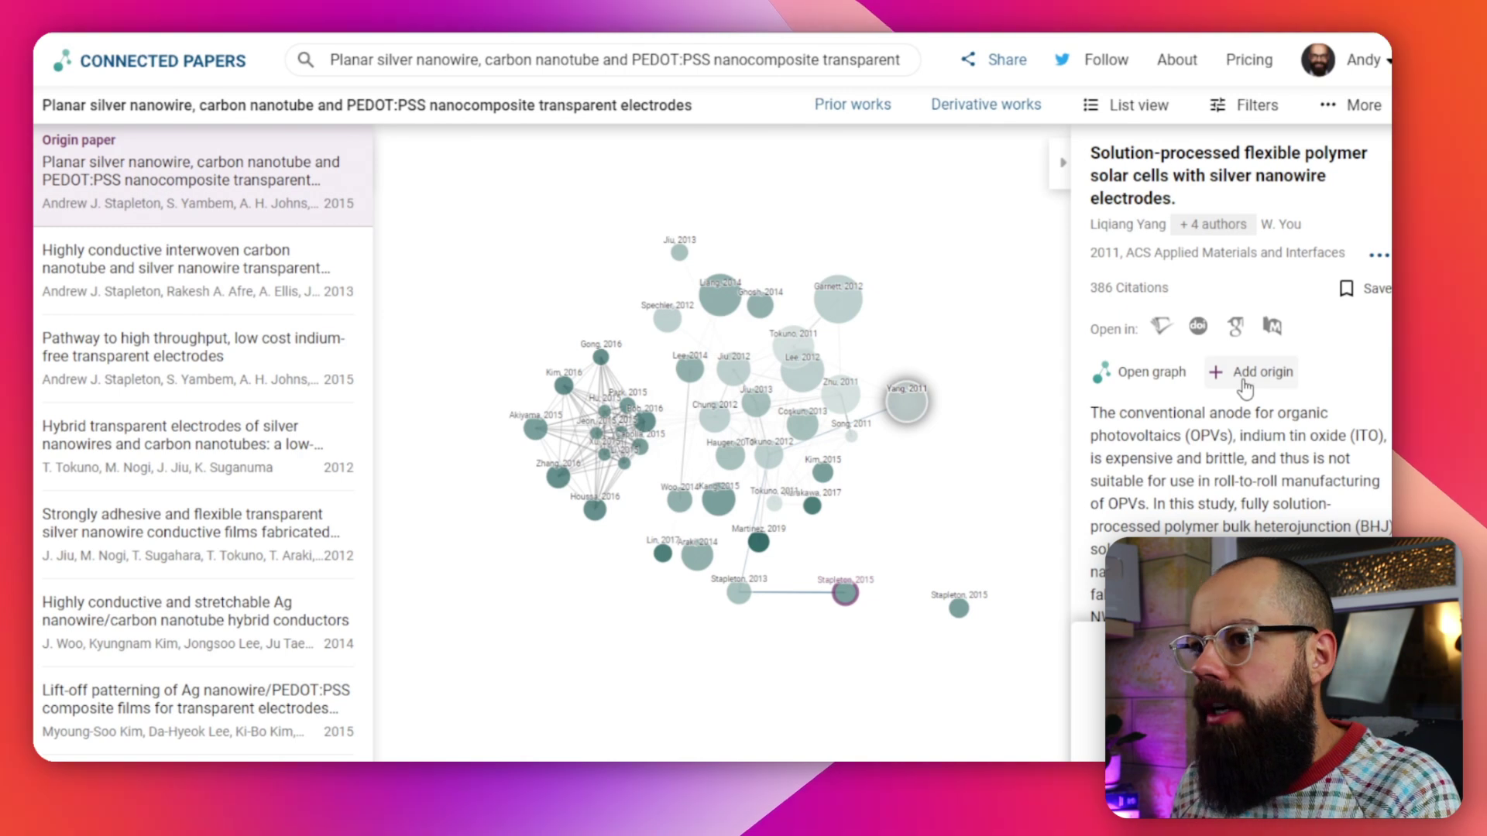
{"action": "key", "text": "alt+Right"}
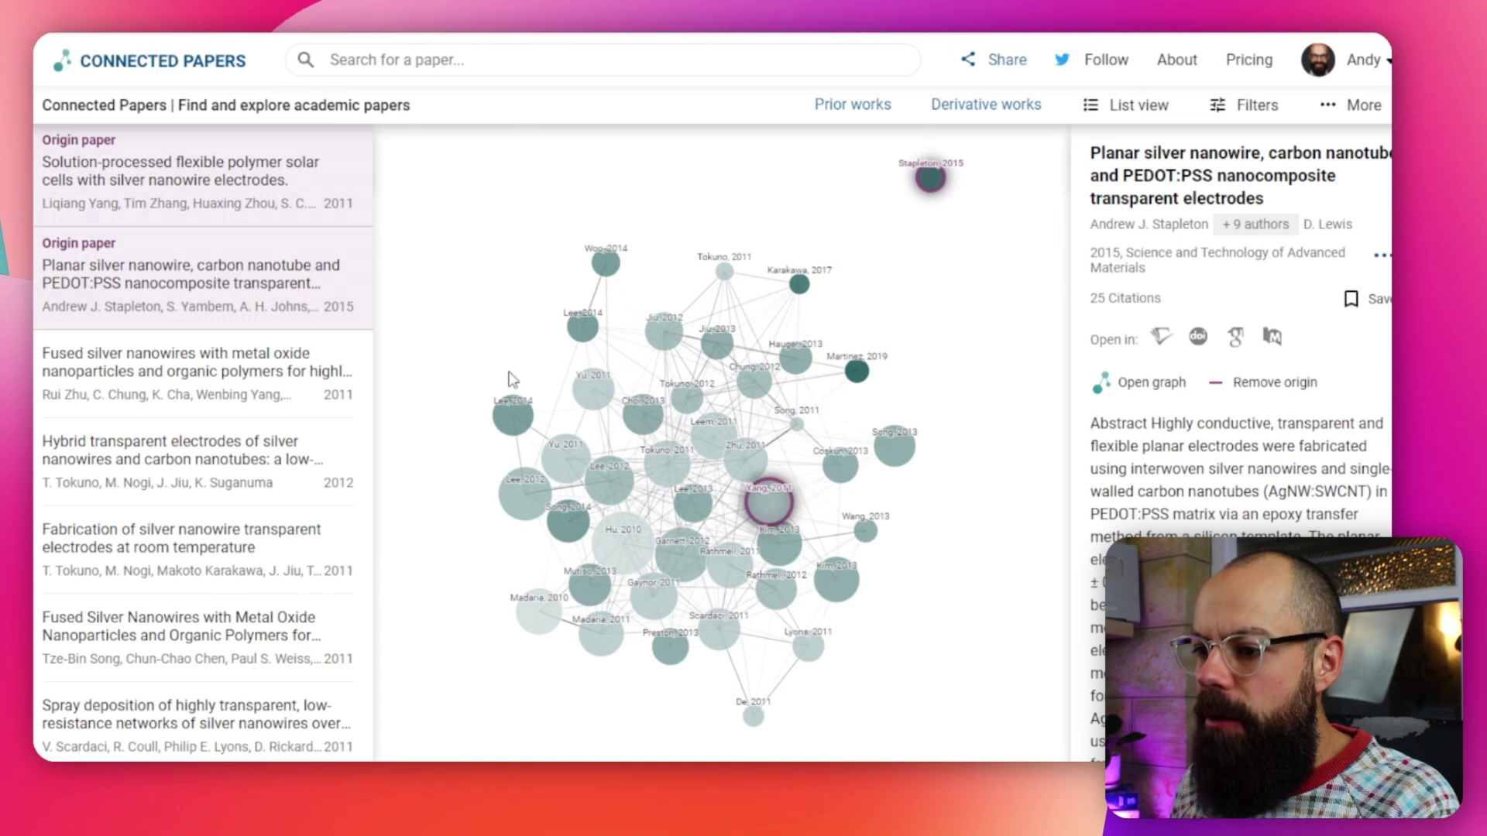
Step: Compare both origin papers' details, then remove the Planar silver nanowire paper as an origin
{"action": "left_click", "coordinate": [134, 187]}
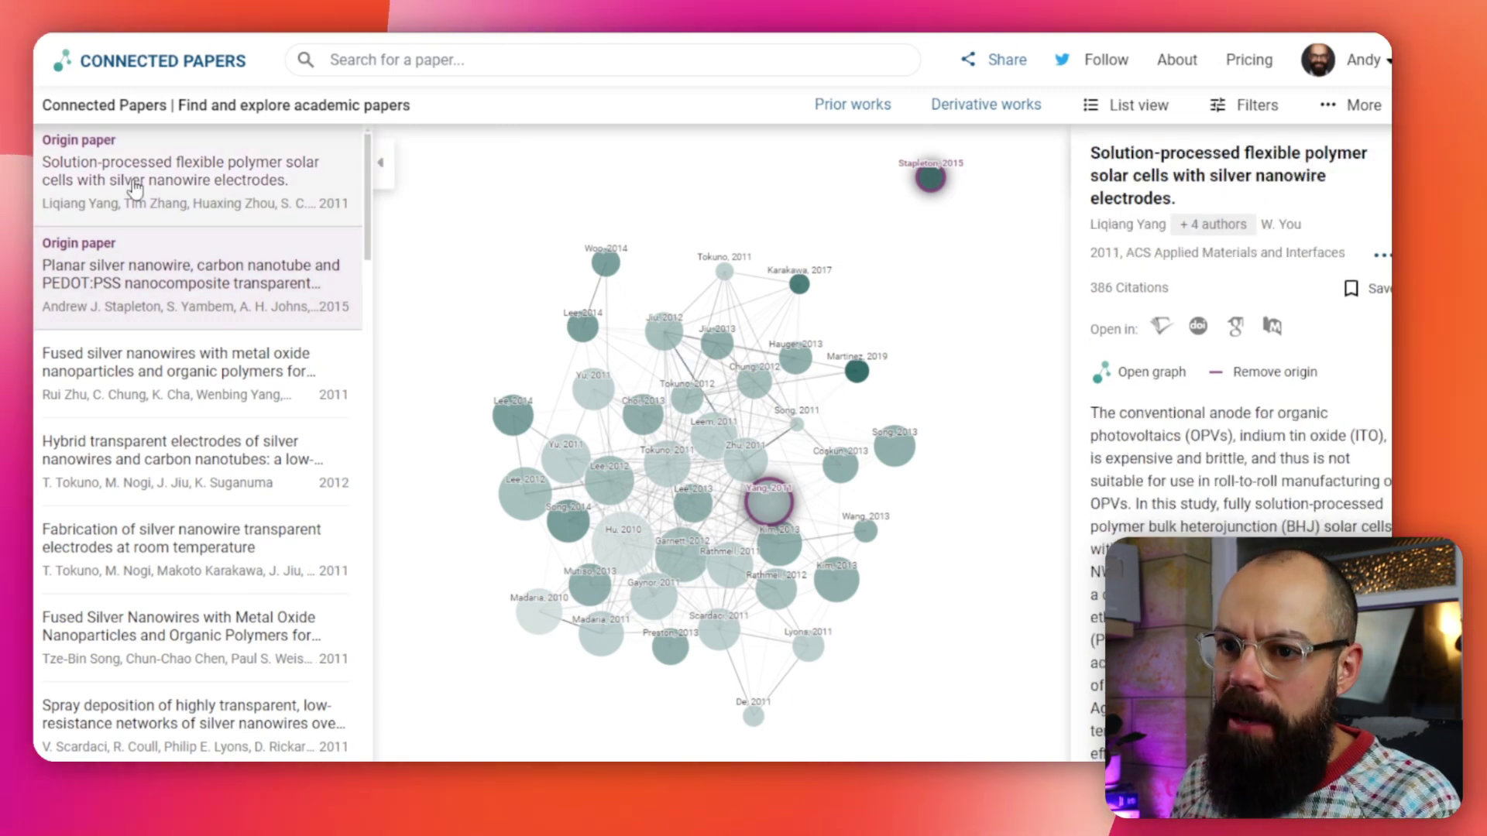
{"action": "left_click", "coordinate": [137, 285]}
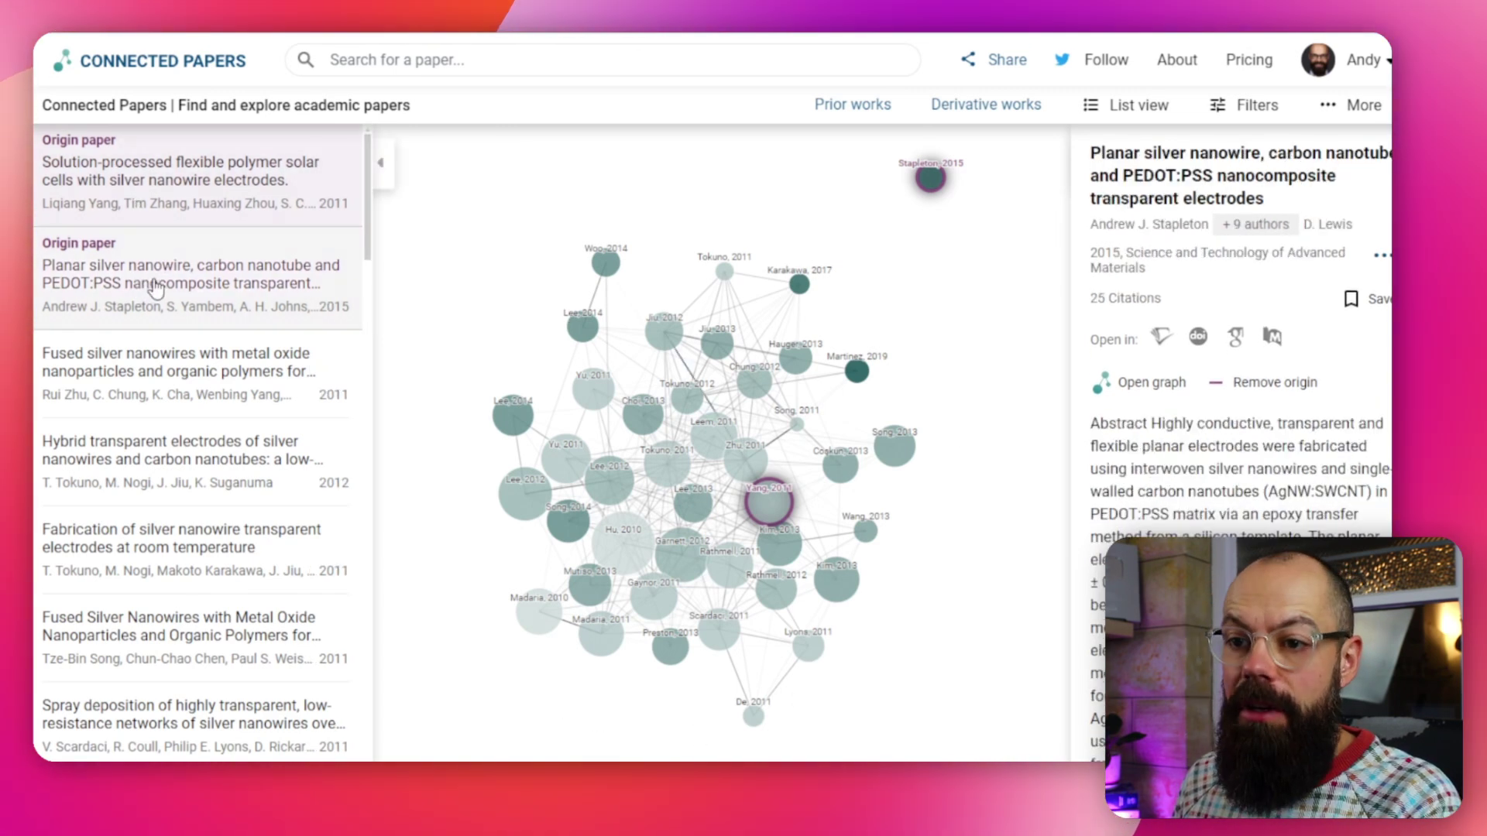
{"action": "left_click", "coordinate": [196, 220]}
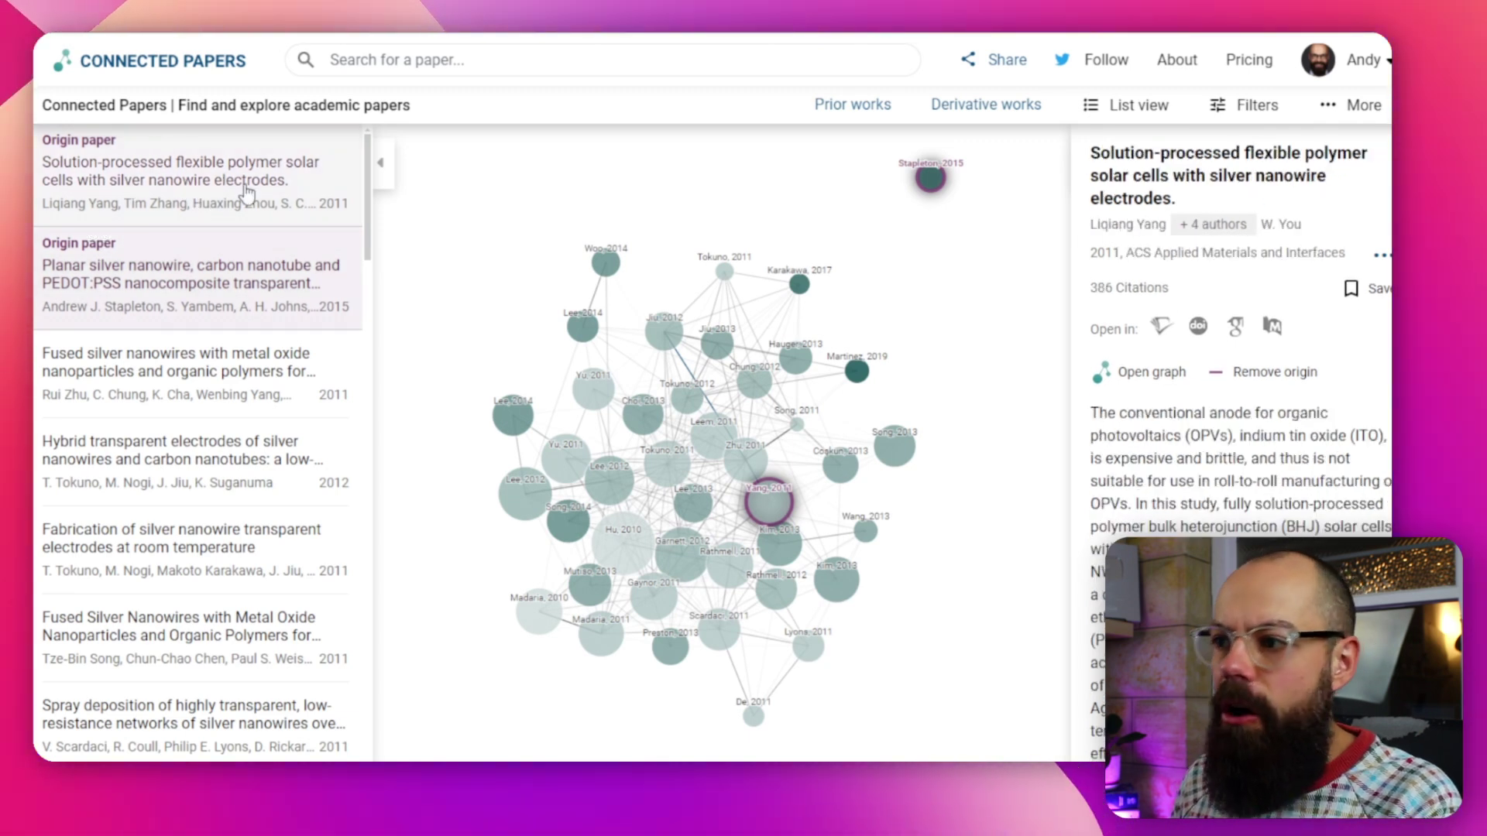
{"action": "left_click", "coordinate": [930, 178]}
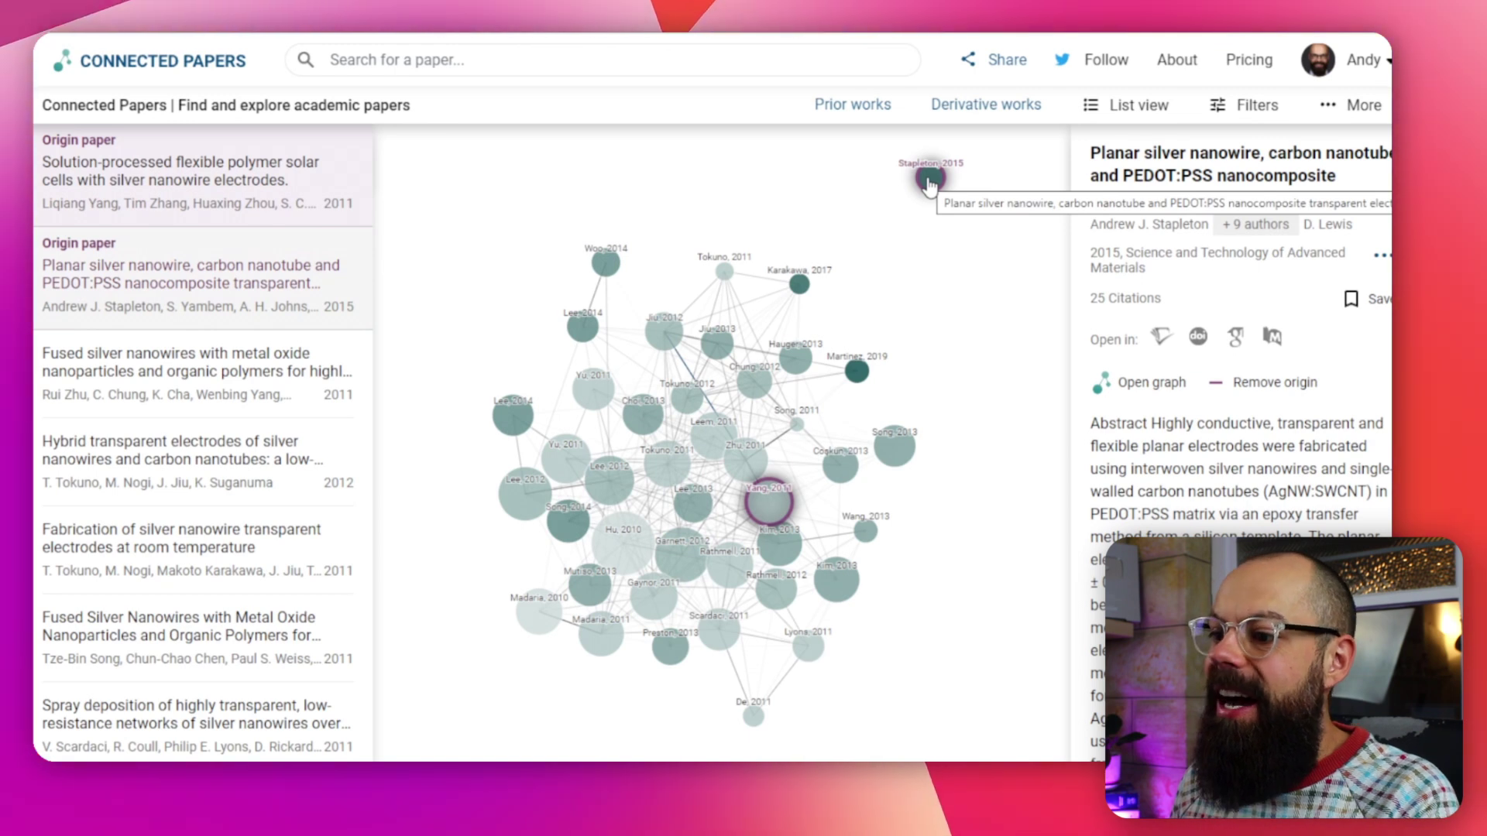
{"action": "left_click", "coordinate": [764, 510]}
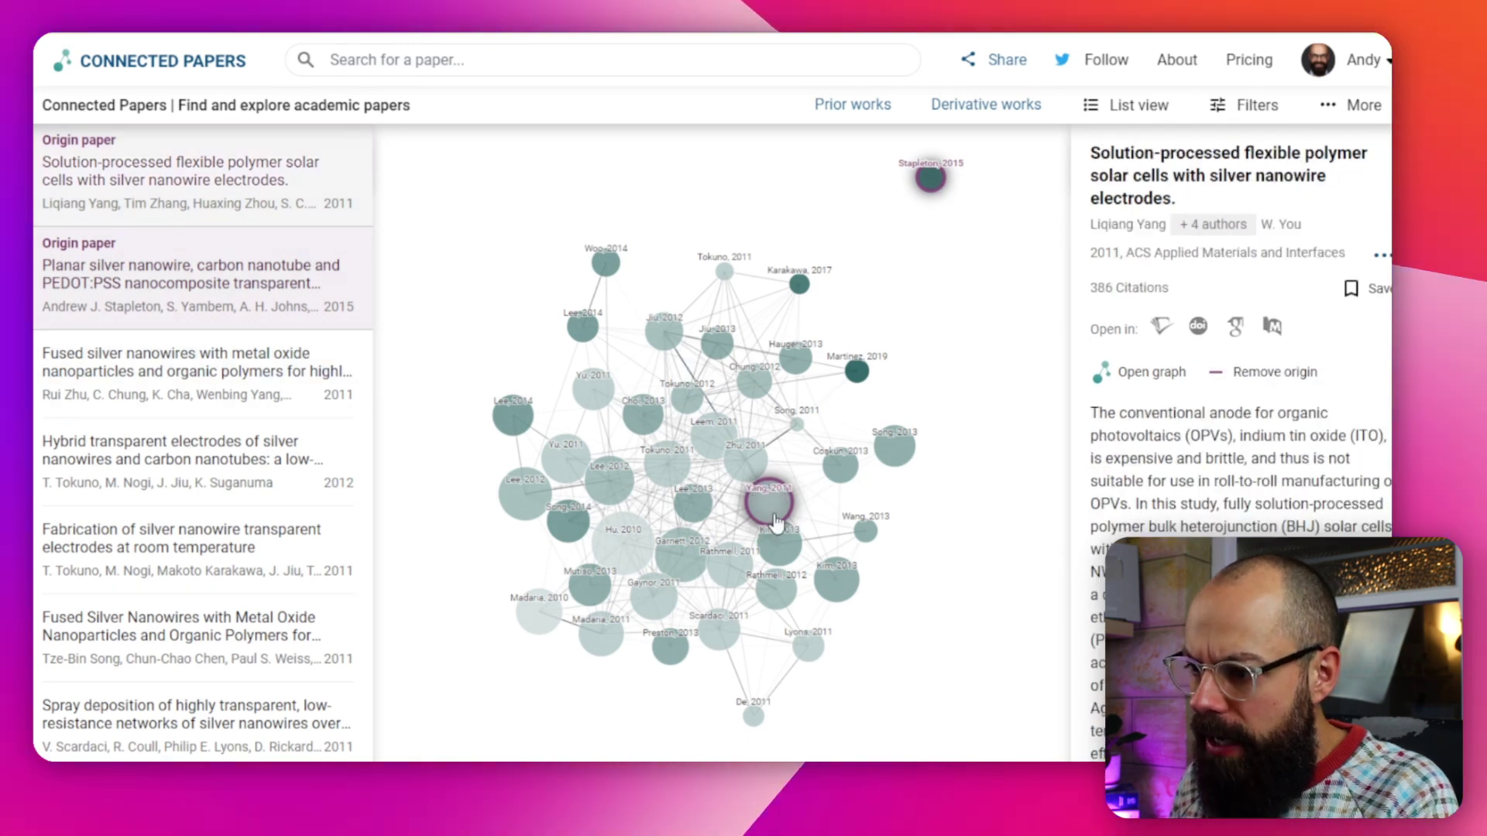
{"action": "left_click", "coordinate": [1255, 385]}
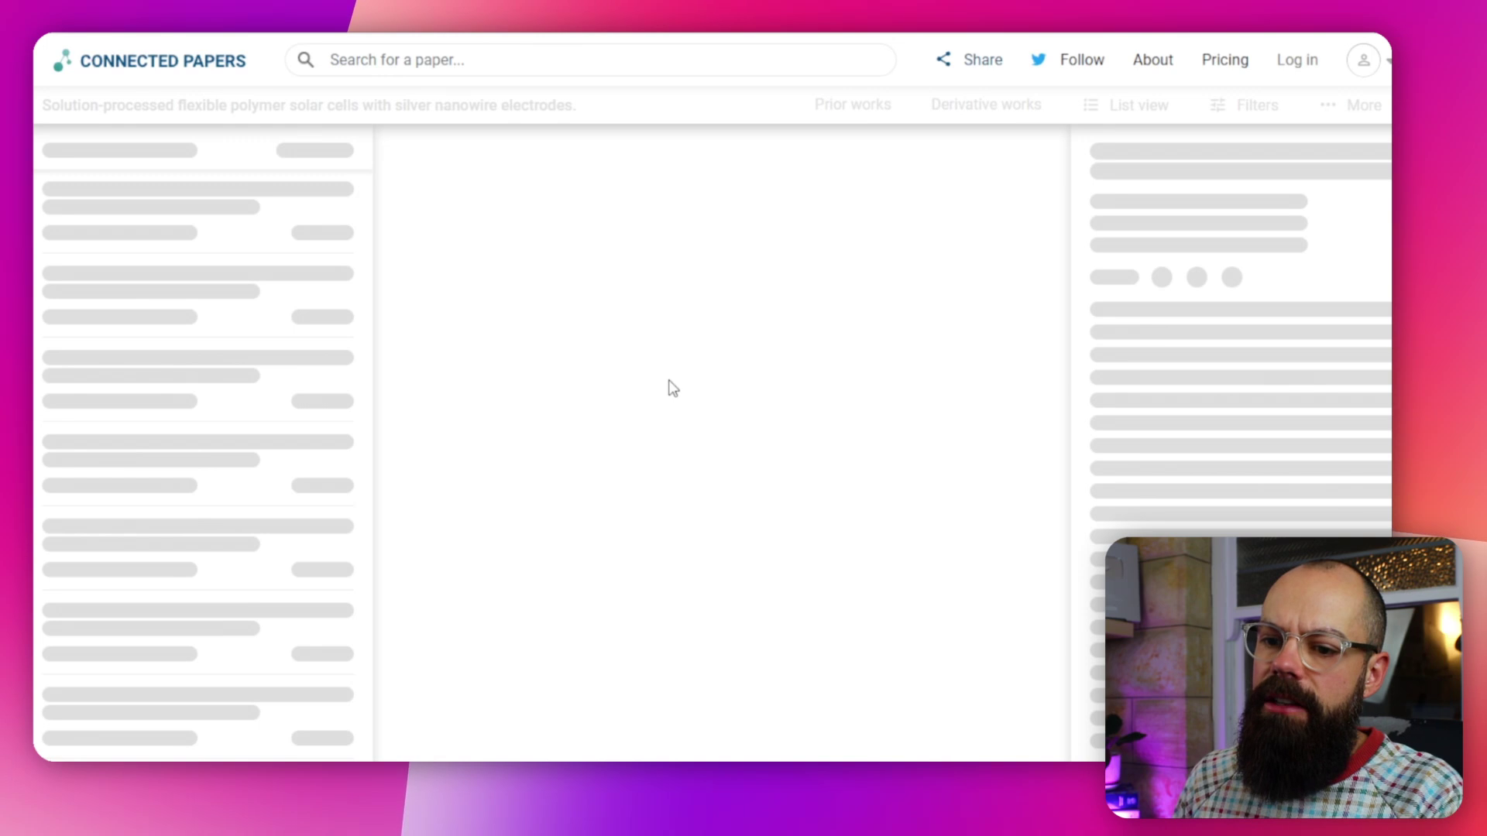